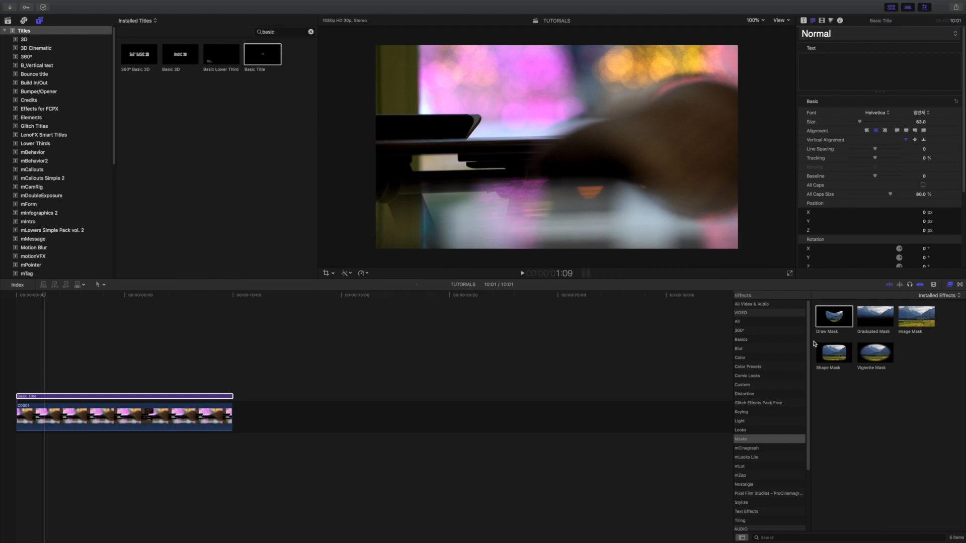
Step: Select the Basic Title placed over the background clip and enter T as its text
{"action": "left_click", "coordinate": [336, 159]}
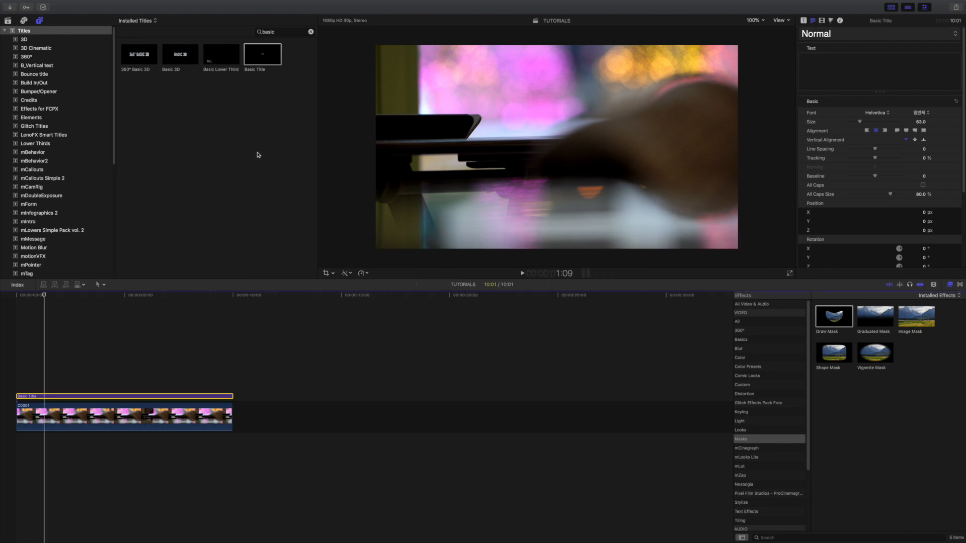
{"action": "left_click_drag", "start_coordinate": [263, 58], "coordinate": [238, 88]}
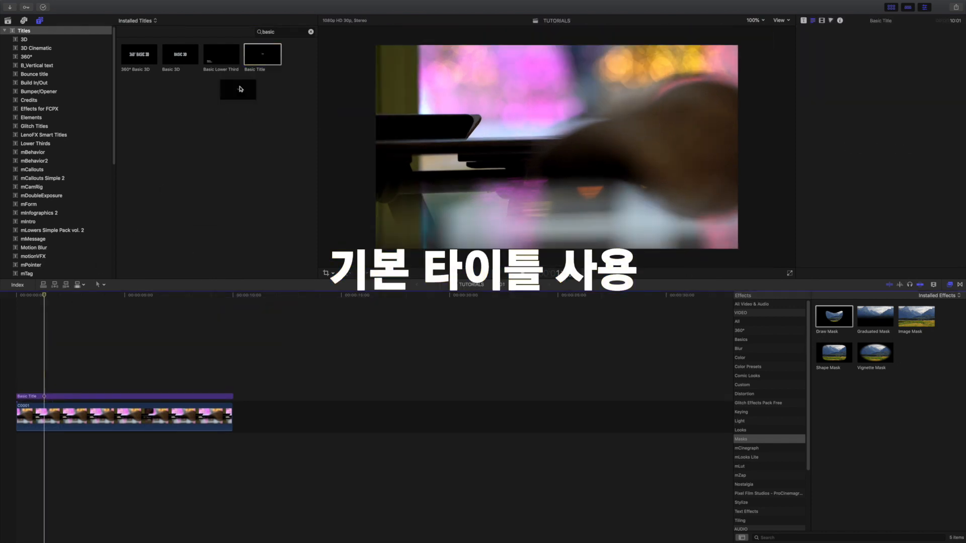
{"action": "left_click", "coordinate": [262, 56]}
{"action": "left_click", "coordinate": [35, 397]}
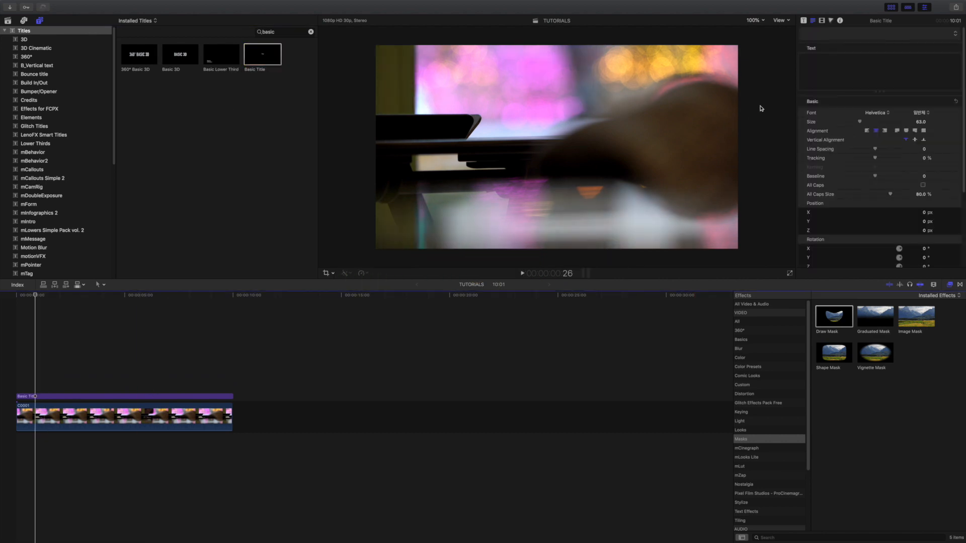
{"action": "left_click", "coordinate": [860, 65]}
{"action": "type", "text": "T"}
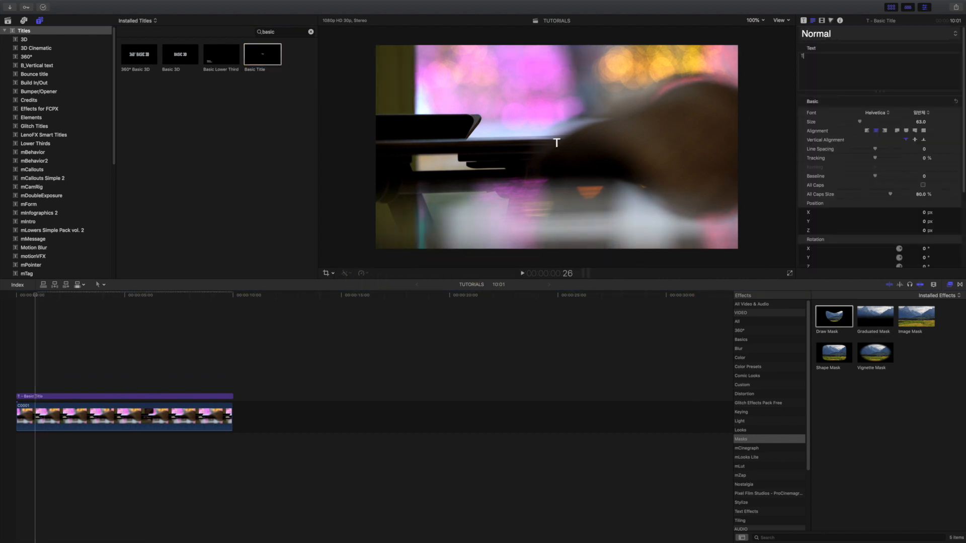
Step: Set the title's text size to 500 and move the T down to the middle of the frame
{"action": "left_click", "coordinate": [920, 121]}
{"action": "type", "text": "500"}
{"action": "key", "text": "Return"}
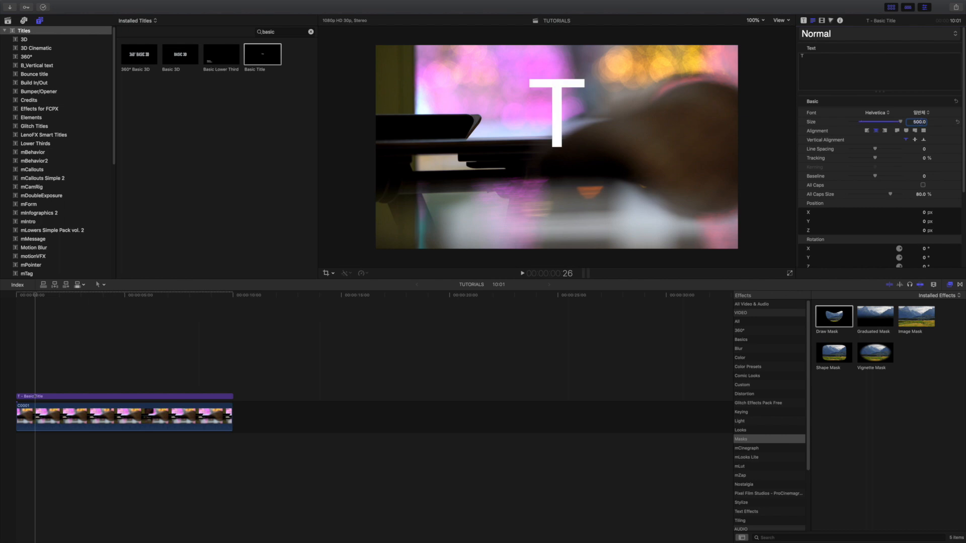
{"action": "left_click_drag", "start_coordinate": [556, 113], "coordinate": [557, 147]}
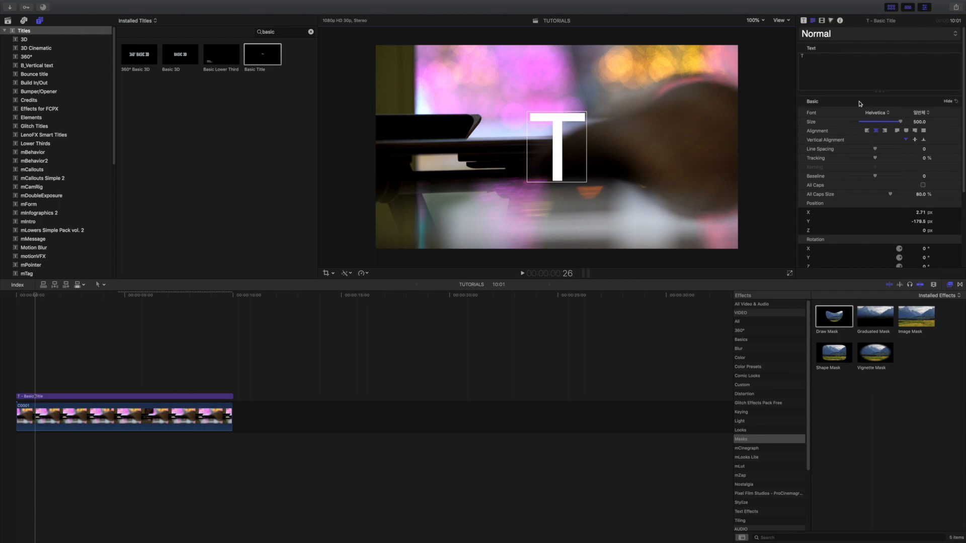
Step: Apply a handwriting-style Sandoll font in 01 Light to the T, and enlarge it to size 750, recentred in the frame
{"action": "left_click", "coordinate": [876, 113]}
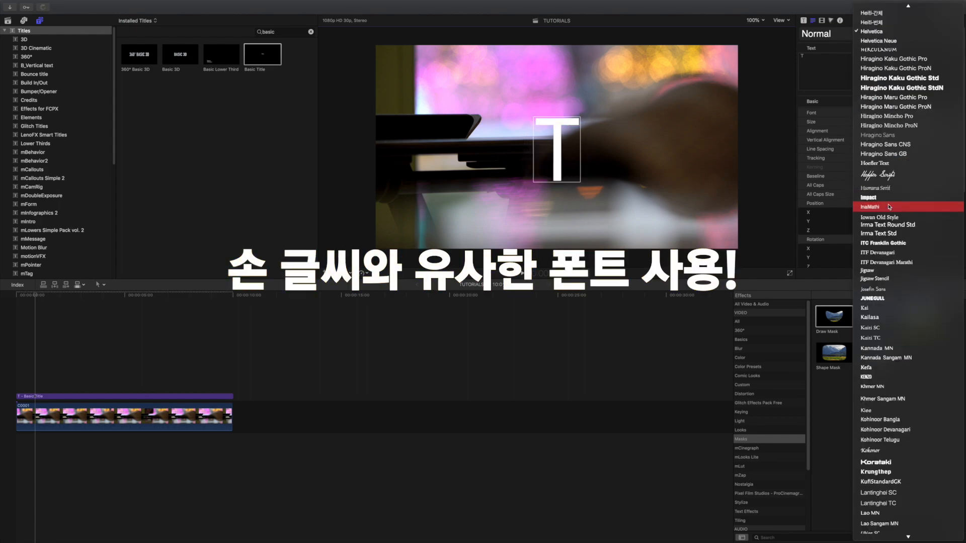
{"action": "scroll", "coordinate": [889, 207], "scroll_direction": "down", "scroll_amount": 20}
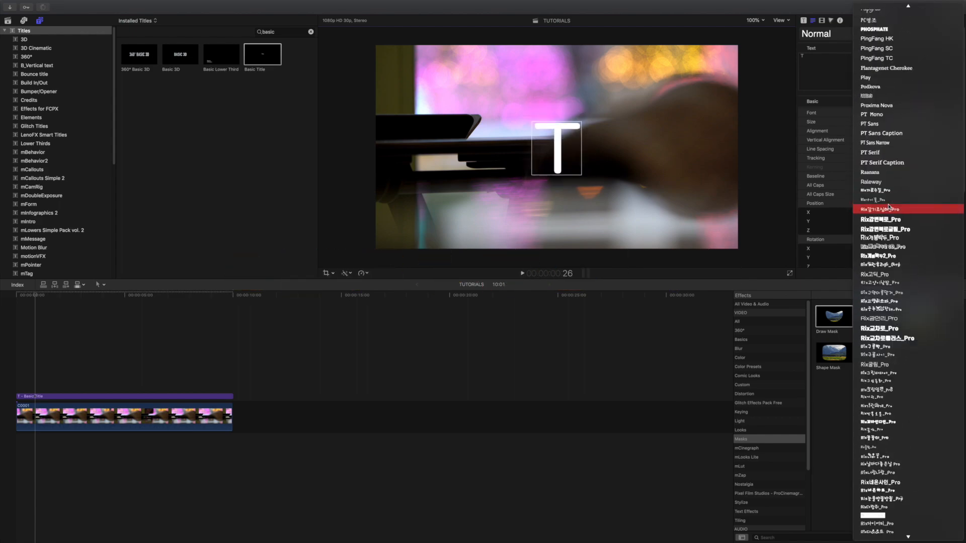
{"action": "scroll", "coordinate": [889, 207], "scroll_direction": "down", "scroll_amount": 1}
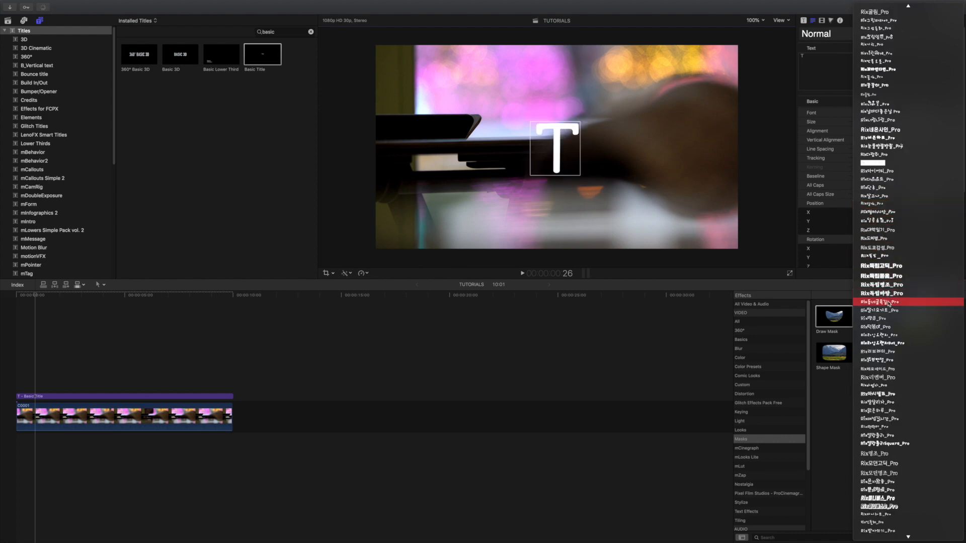
{"action": "scroll", "coordinate": [896, 326], "scroll_direction": "down", "scroll_amount": 10}
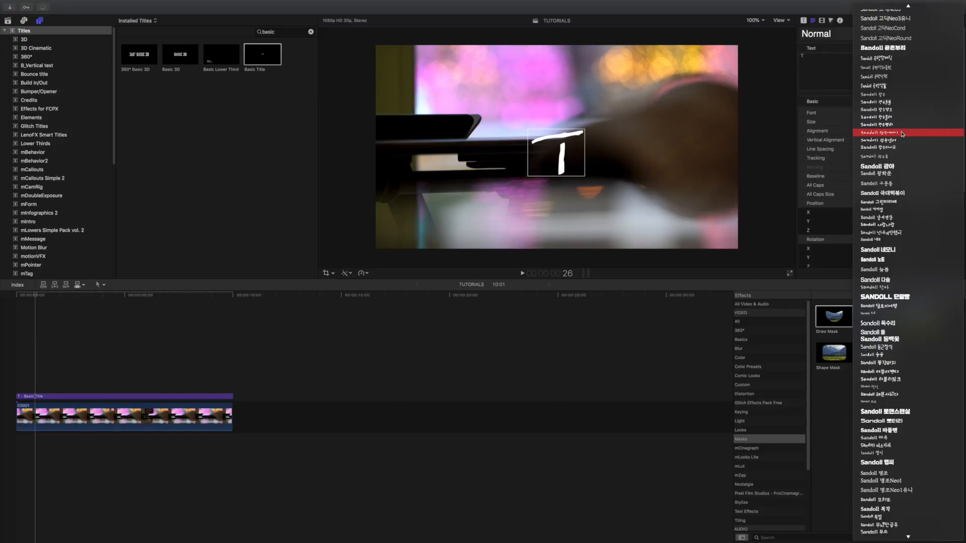
{"action": "left_click", "coordinate": [902, 133]}
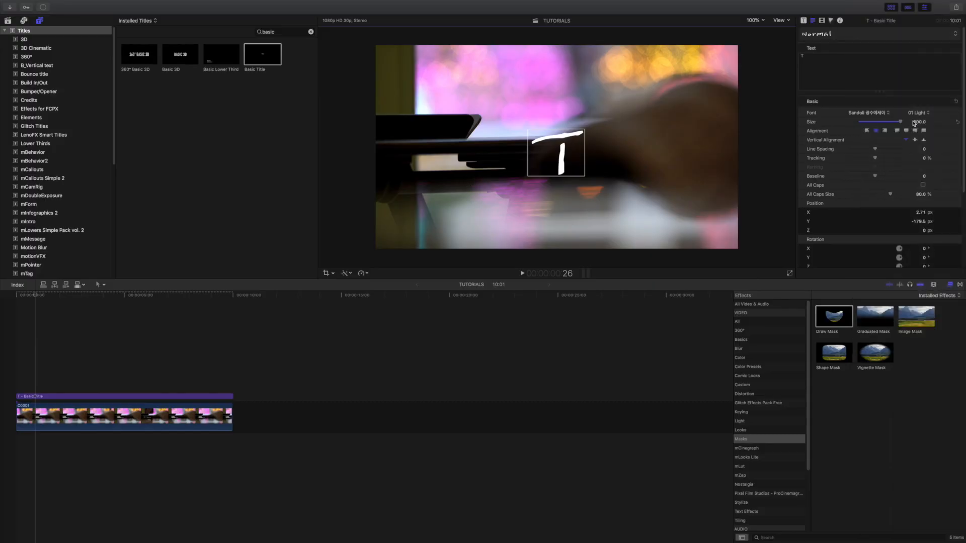
{"action": "left_click_drag", "start_coordinate": [919, 122], "coordinate": [919, 101]}
{"action": "mouse_move", "coordinate": [571, 147]}
{"action": "left_mouse_down"}
{"action": "mouse_move", "coordinate": [567, 158]}
{"action": "mouse_move", "coordinate": [576, 157]}
{"action": "left_mouse_up"}
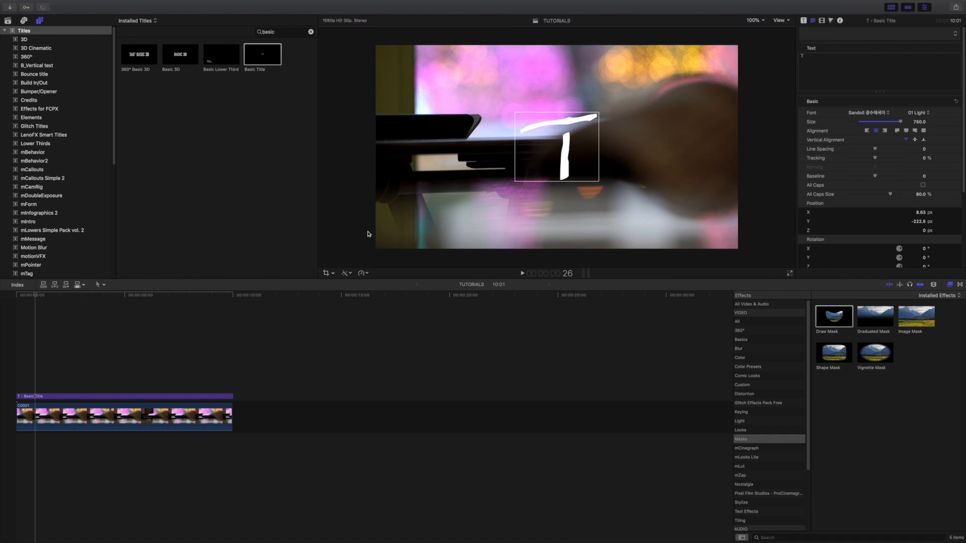
Step: Duplicate the background clip C0001 above the title from the timeline's start and set the copy's opacity to 80 %
{"action": "left_click_drag", "start_coordinate": [35, 296], "coordinate": [16, 296]}
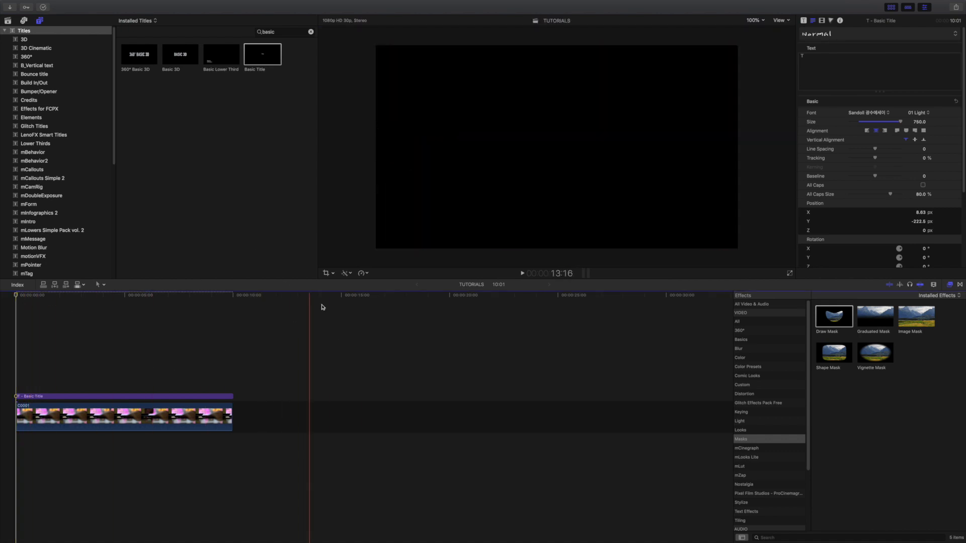
{"action": "left_click", "coordinate": [224, 419]}
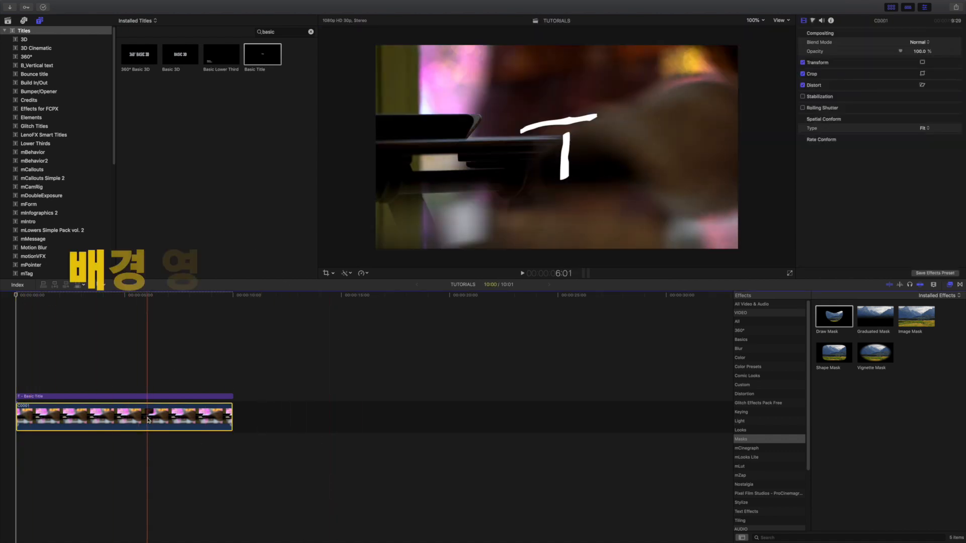
{"action": "key", "text": "super+c"}
{"action": "key", "text": "alt+v"}
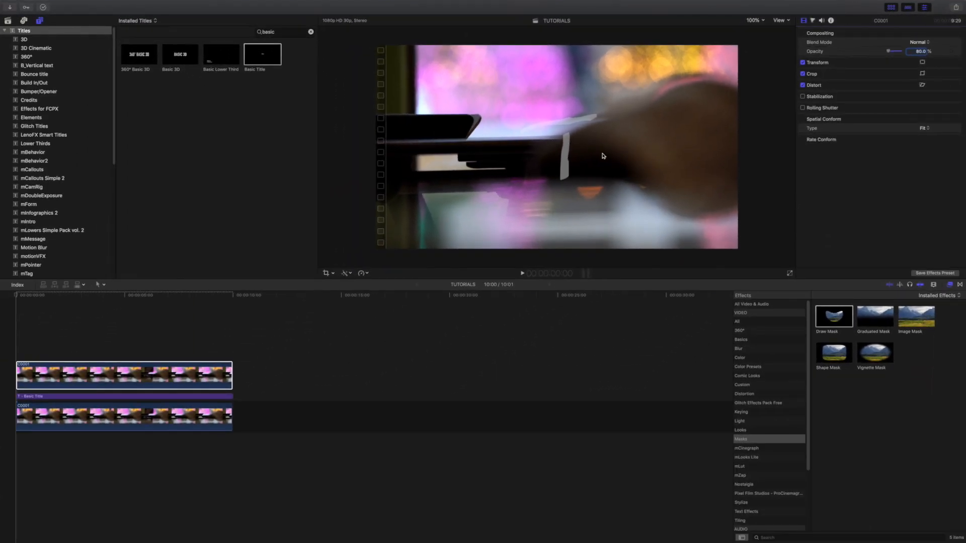
{"action": "key", "text": "Return"}
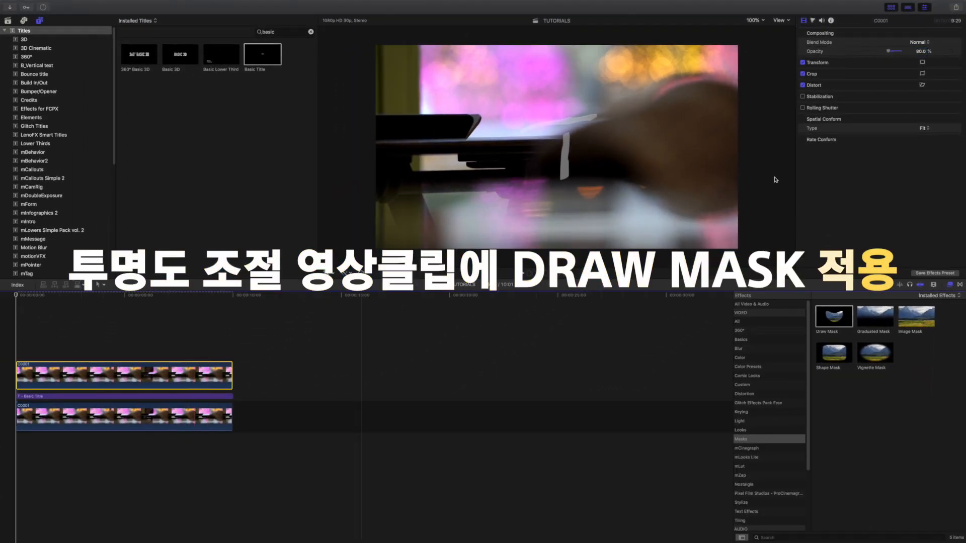
Step: Apply a Draw Mask to the upper clip, with a small closed linear shape just left of the T's crossbar, and invert the mask
{"action": "mouse_move", "coordinate": [834, 316]}
{"action": "left_mouse_down"}
{"action": "mouse_move", "coordinate": [100, 375]}
{"action": "mouse_move", "coordinate": [212, 377]}
{"action": "left_mouse_up"}
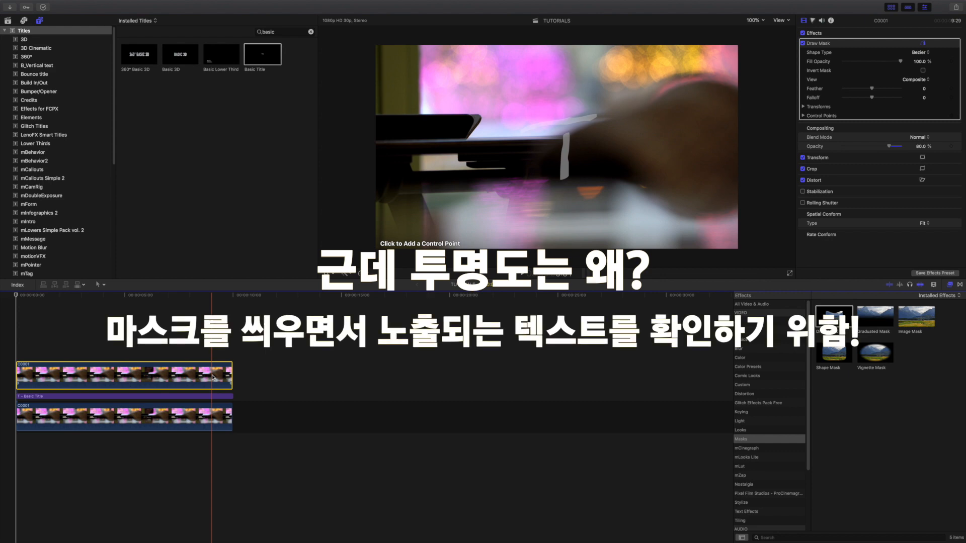
{"action": "key", "text": "Home"}
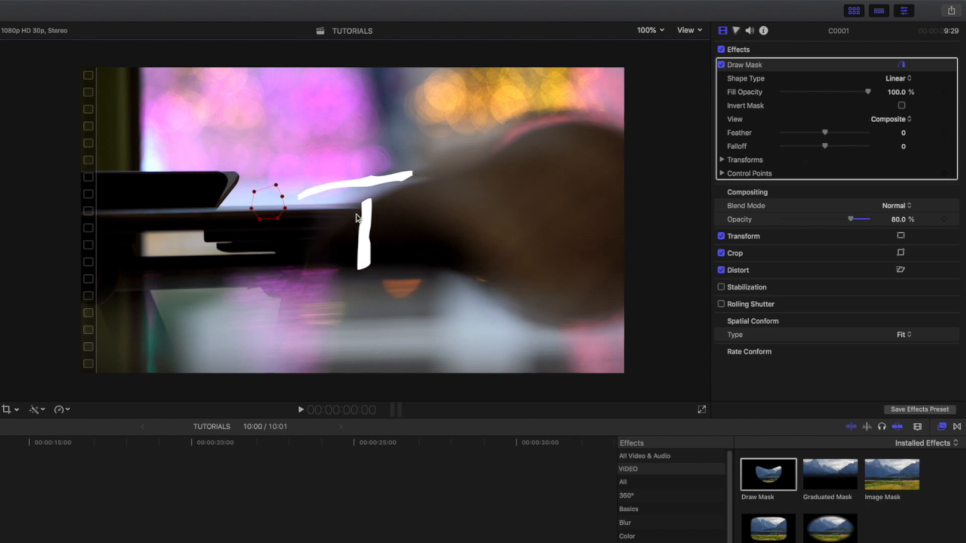
{"action": "left_click", "coordinate": [275, 204]}
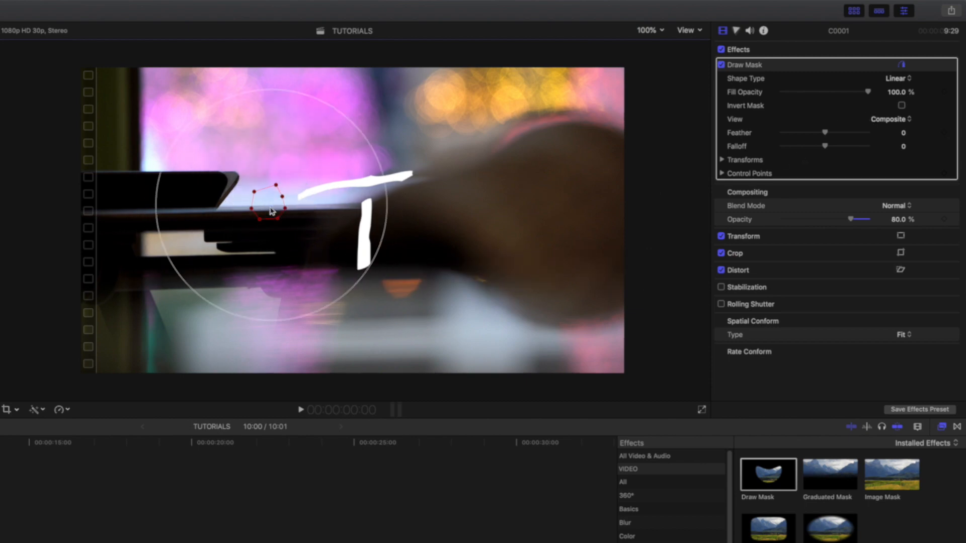
{"action": "left_click", "coordinate": [902, 106]}
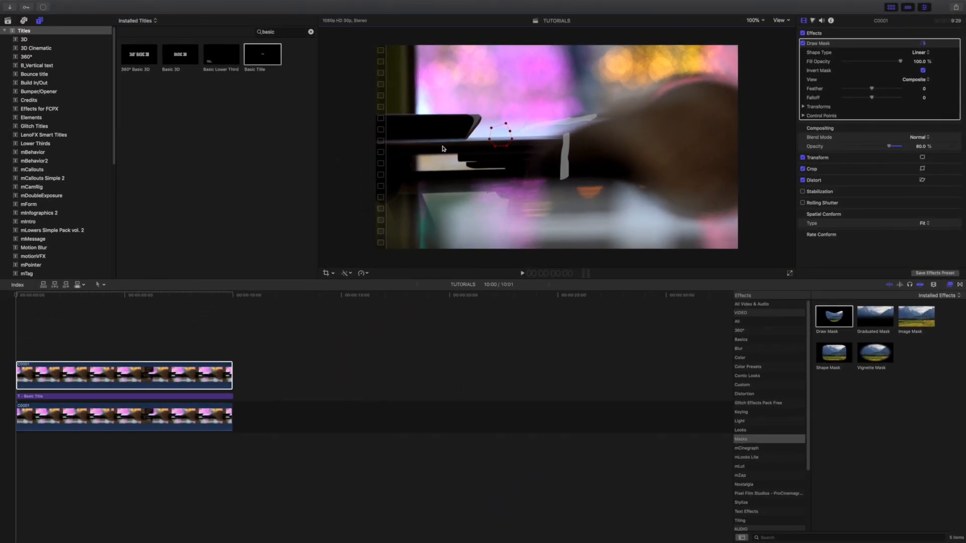
Step: At frame 21, add keyframes to the Draw Mask's Position, Rotation, Scale and Control Points
{"action": "left_click", "coordinate": [16, 296]}
{"action": "key", "text": "space"}
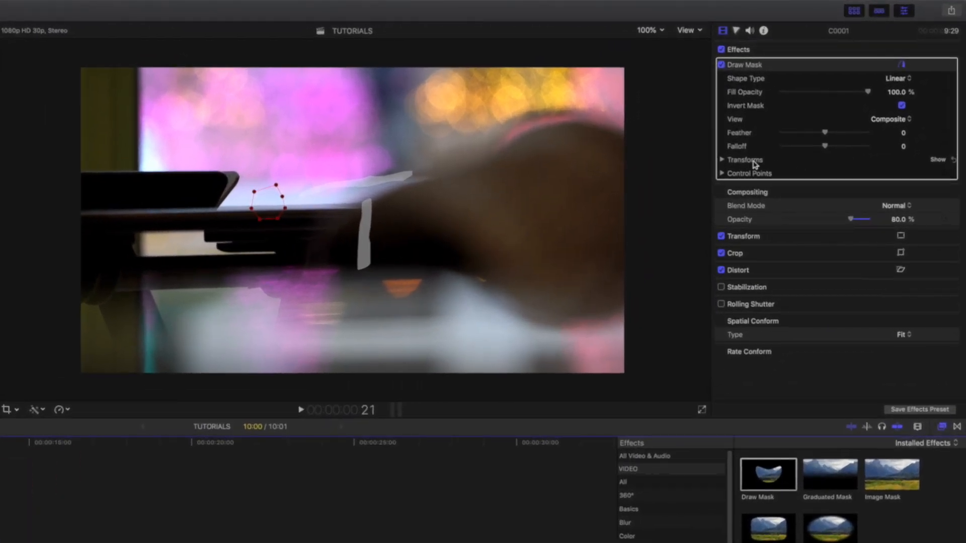
{"action": "left_click", "coordinate": [938, 160]}
{"action": "left_click", "coordinate": [944, 173]}
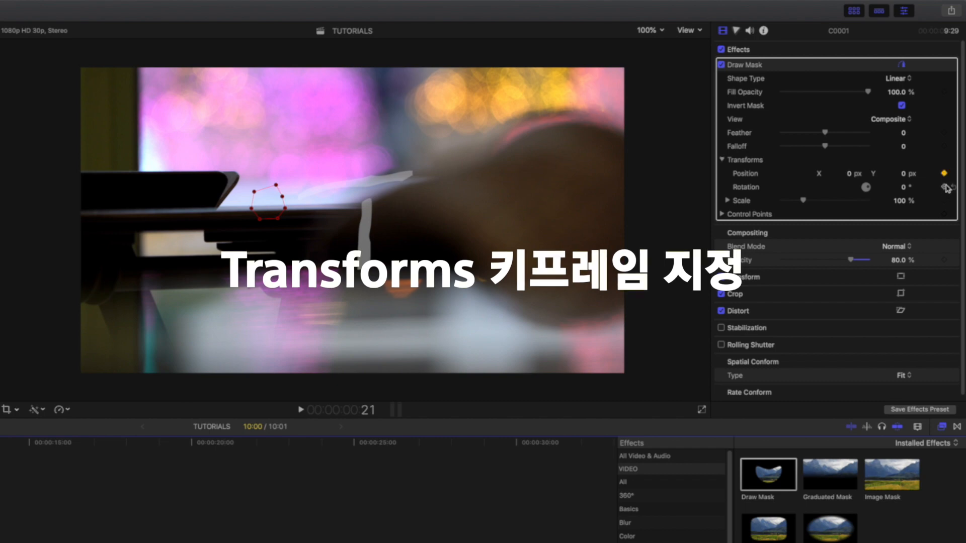
{"action": "left_click", "coordinate": [944, 187]}
{"action": "left_click", "coordinate": [944, 201]}
{"action": "left_click", "coordinate": [944, 213]}
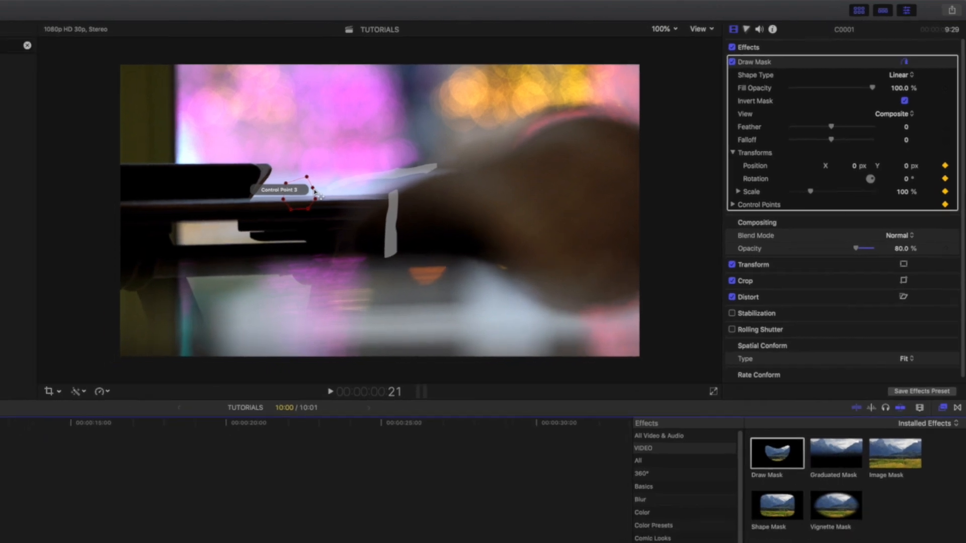
Step: Four frames further on, stretch the mask's right control points along the T's crossbar to start uncovering it
{"action": "key", "text": "Right"}
{"action": "key", "text": "Right"}
{"action": "key", "text": "Right"}
{"action": "key", "text": "Right"}
{"action": "left_click_drag", "start_coordinate": [282, 196], "coordinate": [303, 183]}
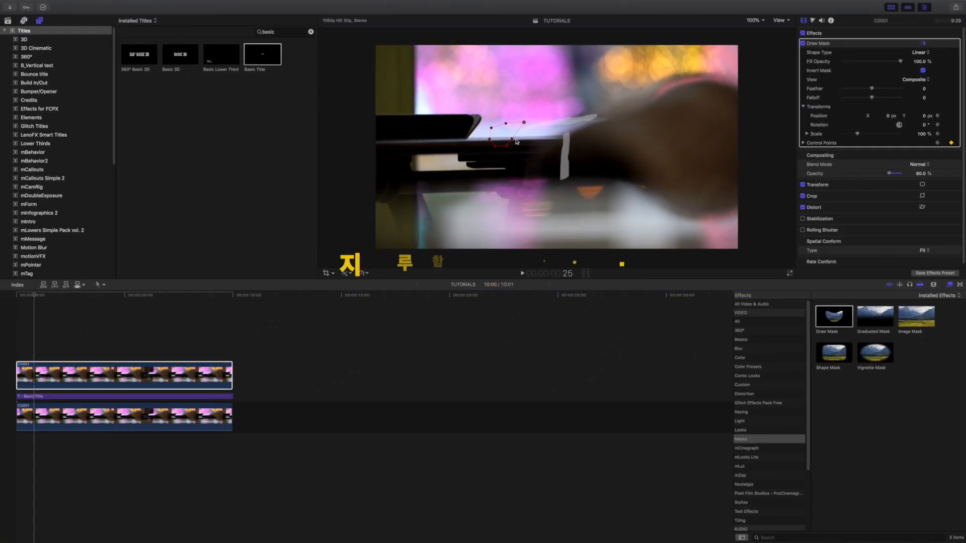
{"action": "left_click_drag", "start_coordinate": [512, 138], "coordinate": [563, 113]}
Step: Advance four more frames and pull the mask's lower right control point out past the right end of the crossbar
{"action": "key", "text": "Right"}
{"action": "key", "text": "Right"}
{"action": "key", "text": "Right"}
{"action": "key", "text": "Right"}
{"action": "left_click_drag", "start_coordinate": [537, 133], "coordinate": [604, 123]}
Step: Advance eight frames and pull the mask's lower right control point down beside the T's stem
{"action": "key", "text": "Right"}
{"action": "key", "text": "Right"}
{"action": "key", "text": "Right"}
{"action": "key", "text": "Right"}
{"action": "key", "text": "Right"}
{"action": "key", "text": "Right"}
{"action": "key", "text": "Right"}
{"action": "key", "text": "Right"}
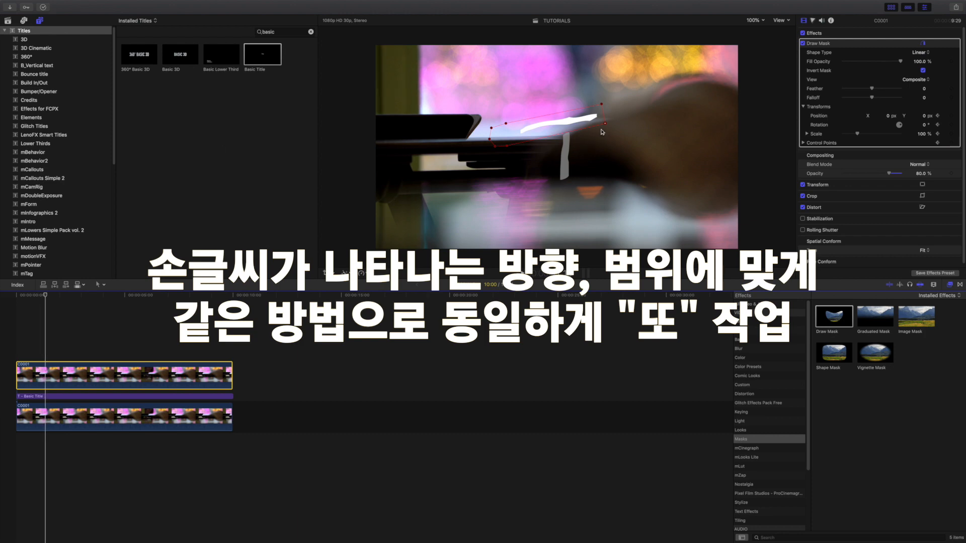
{"action": "left_click_drag", "start_coordinate": [605, 122], "coordinate": [610, 160]}
Step: Advance five frames and pull the mask's lower left control point below the stem's base to uncover the whole T
{"action": "key", "text": "Right"}
{"action": "key", "text": "Right"}
{"action": "key", "text": "Right"}
{"action": "key", "text": "Right"}
{"action": "key", "text": "Right"}
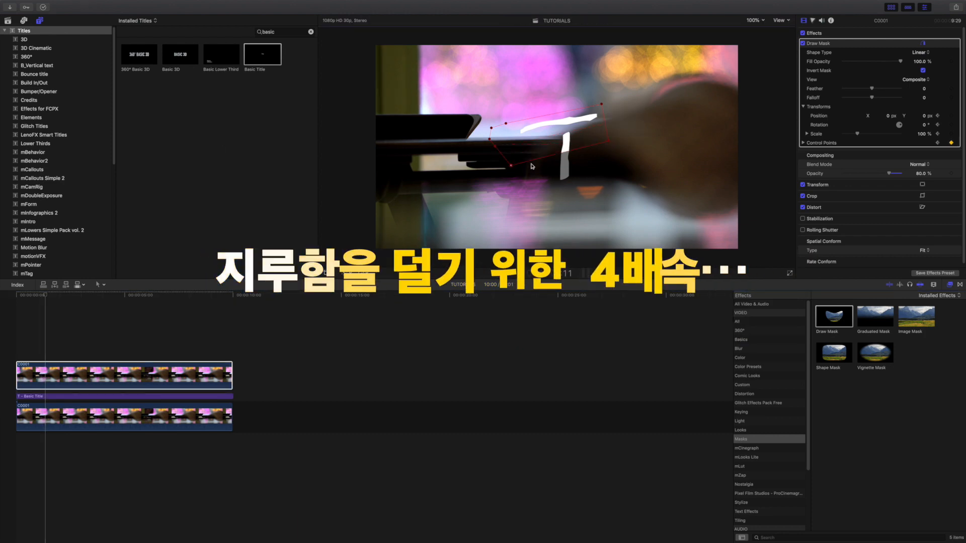
{"action": "left_click_drag", "start_coordinate": [507, 145], "coordinate": [516, 192]}
{"action": "key", "text": "Right"}
{"action": "key", "text": "Right"}
{"action": "key", "text": "Right"}
{"action": "key", "text": "Right"}
Step: Play the sequence from the start of the timeline to check the handwriting reveal
{"action": "left_click_drag", "start_coordinate": [51, 296], "coordinate": [2, 303]}
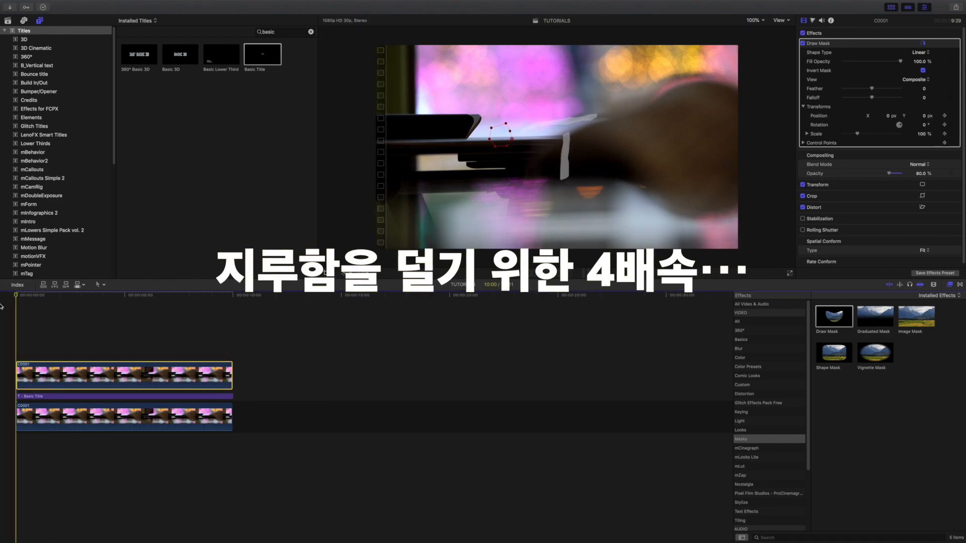
{"action": "key", "text": "space"}
{"action": "key", "text": "space"}
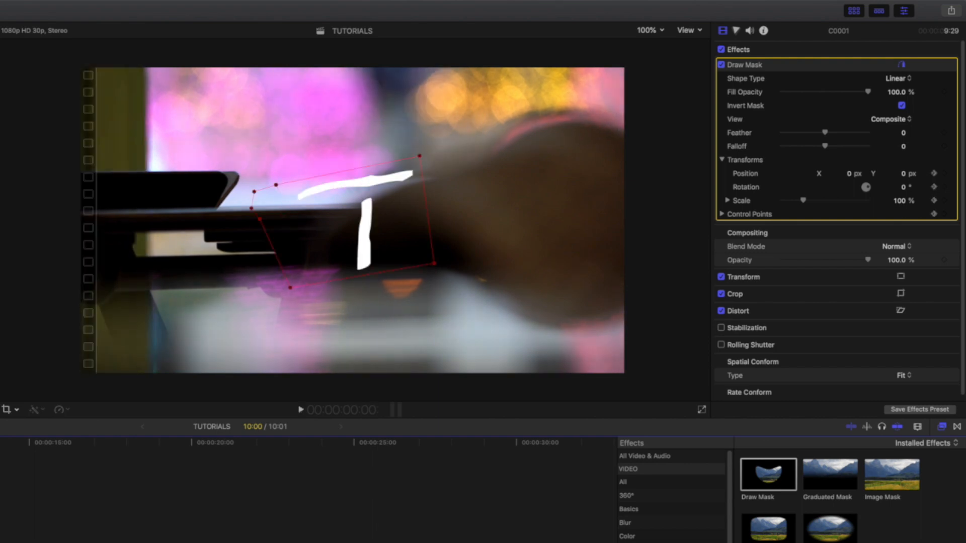
{"action": "key", "text": "space"}
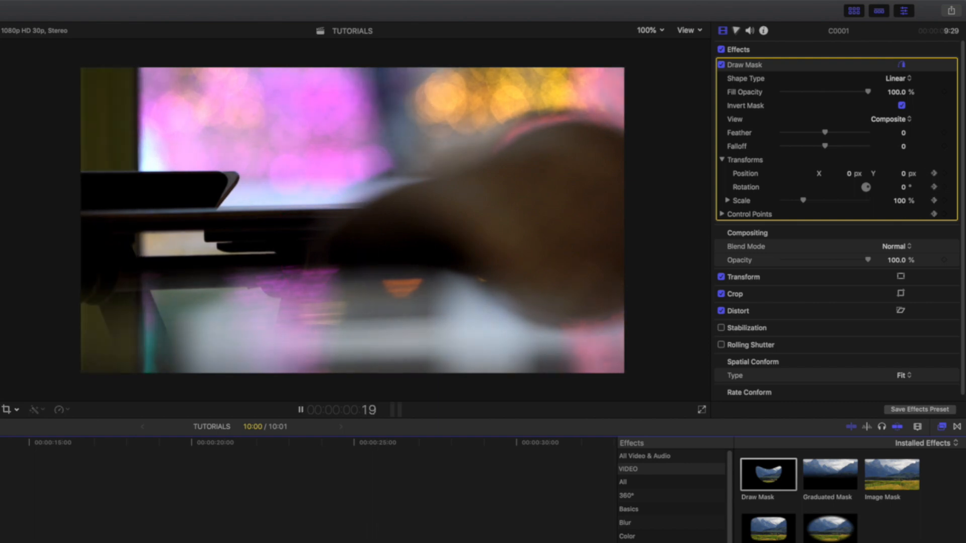
{"action": "key", "text": "space"}
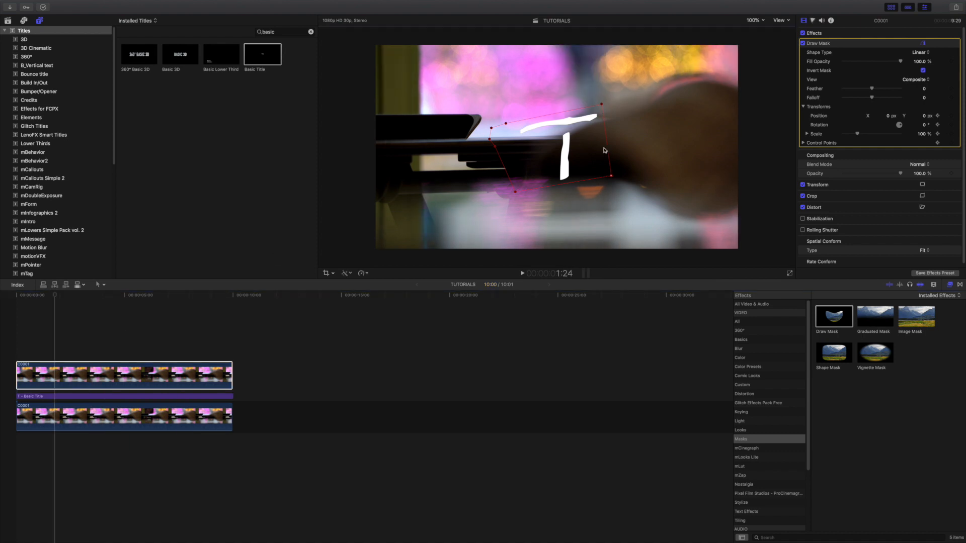
Step: At 1:24, shift the mask to about X 21.6 px, Y -12.3 px and fine-tune its two right corner points around the T
{"action": "left_click_drag", "start_coordinate": [583, 153], "coordinate": [587, 156]}
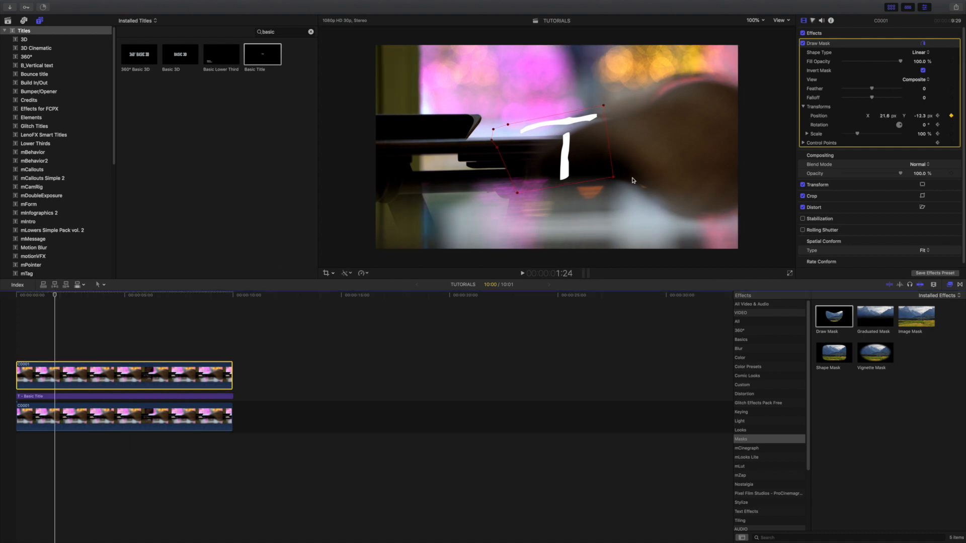
{"action": "left_click_drag", "start_coordinate": [604, 105], "coordinate": [631, 87]}
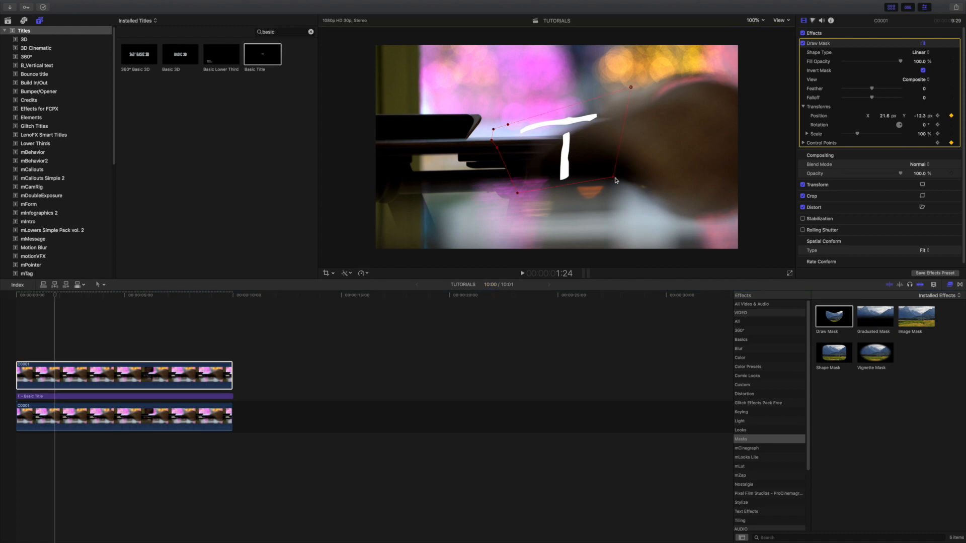
{"action": "mouse_move", "coordinate": [614, 177]}
{"action": "left_mouse_down"}
{"action": "mouse_move", "coordinate": [677, 171]}
{"action": "mouse_move", "coordinate": [620, 188]}
{"action": "left_mouse_up"}
{"action": "left_click_drag", "start_coordinate": [631, 88], "coordinate": [609, 101]}
{"action": "left_click_drag", "start_coordinate": [619, 189], "coordinate": [612, 182]}
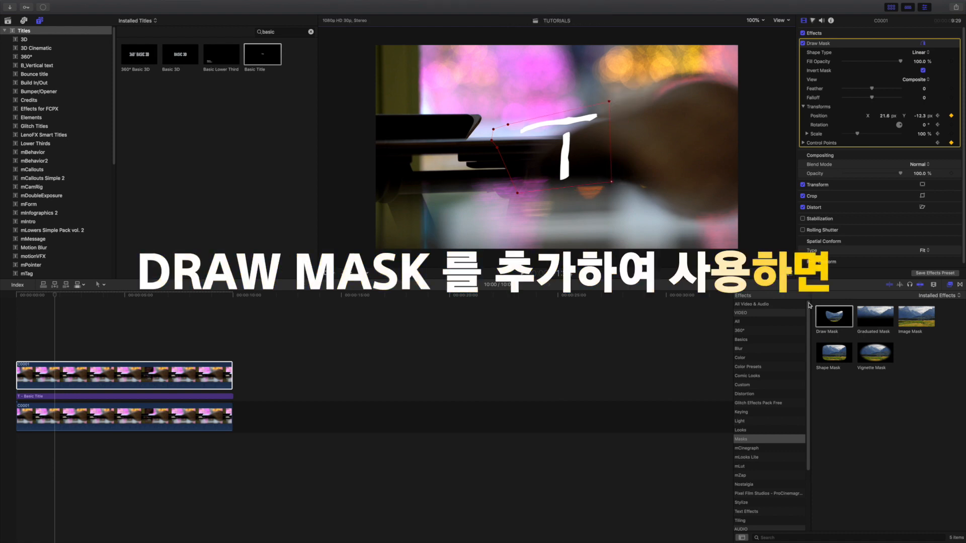
Step: Add a second Draw Mask with a Bezier shape to the upper clip over the hand, and stretch its right control points further across the hand
{"action": "mouse_move", "coordinate": [827, 315]}
{"action": "left_mouse_down"}
{"action": "mouse_move", "coordinate": [346, 345]}
{"action": "mouse_move", "coordinate": [207, 374]}
{"action": "left_mouse_up"}
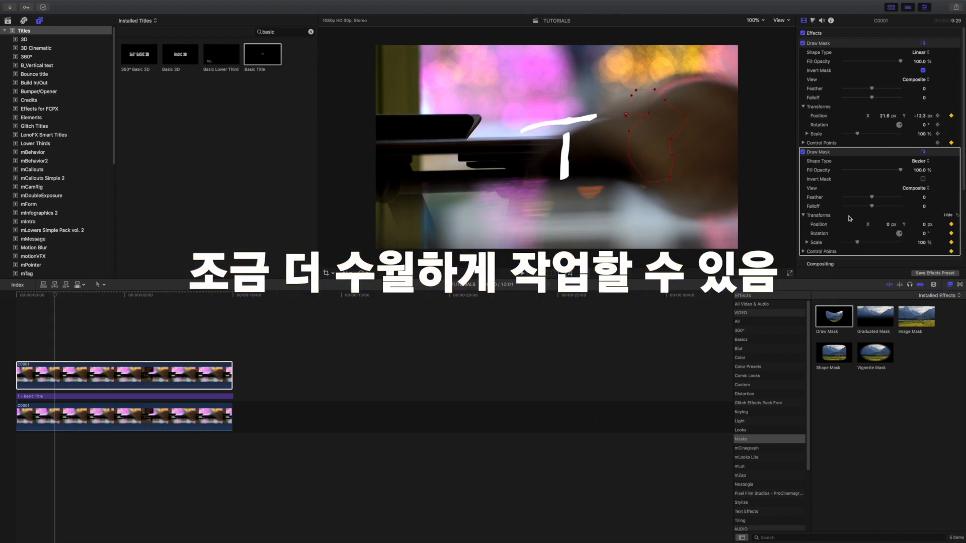
{"action": "mouse_move", "coordinate": [667, 103]}
{"action": "left_mouse_down"}
{"action": "mouse_move", "coordinate": [708, 80]}
{"action": "mouse_move", "coordinate": [689, 156]}
{"action": "mouse_move", "coordinate": [720, 164]}
{"action": "left_mouse_up"}
{"action": "key", "text": "Right"}
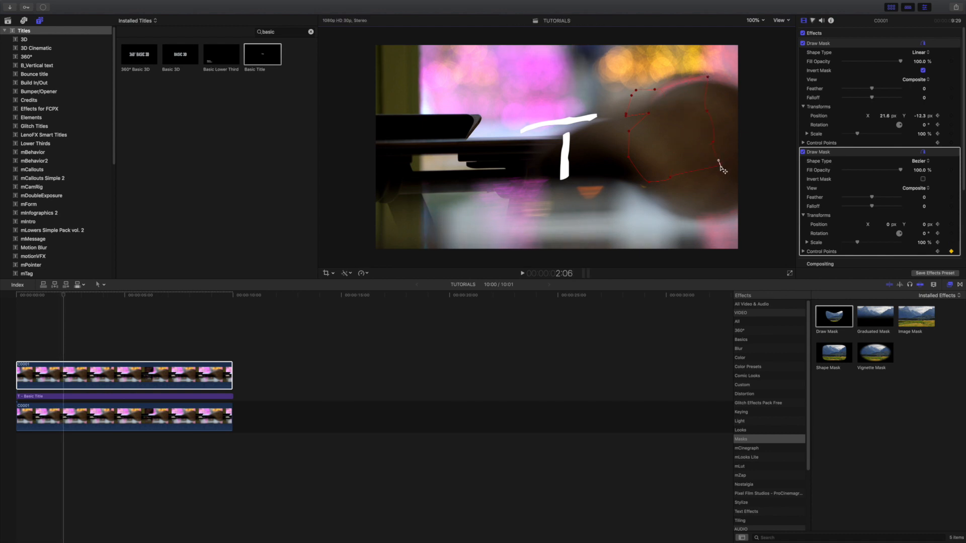
Step: Change the second Draw Mask's shape type to Linear and expand its Control Points
{"action": "left_click", "coordinate": [921, 161]}
{"action": "left_click", "coordinate": [921, 155]}
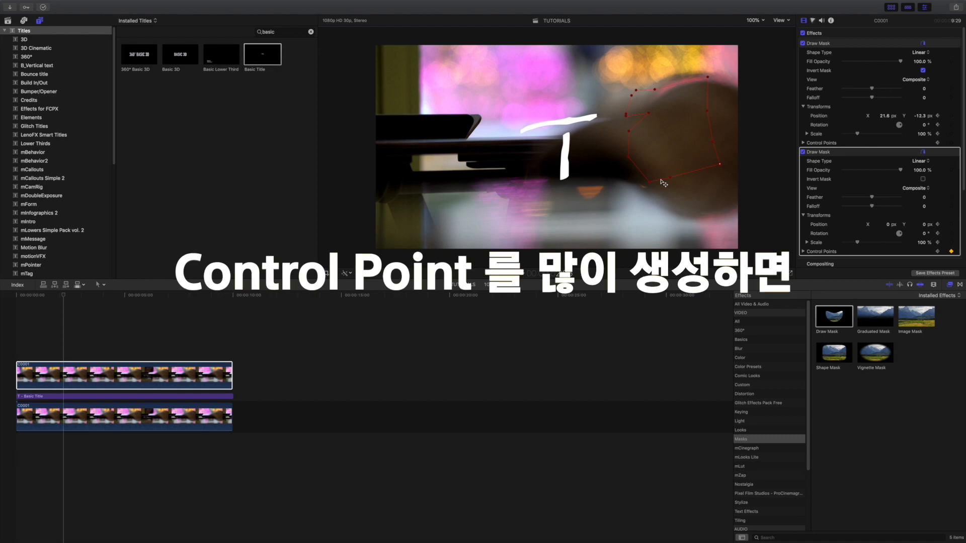
{"action": "left_click", "coordinate": [803, 251]}
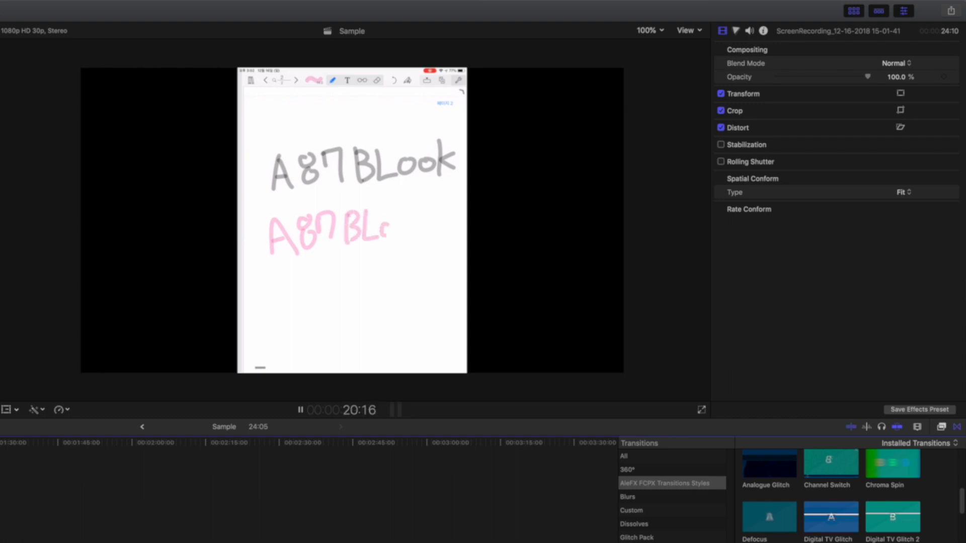
Step: Stop playback of the handwriting recording and apply the Keyer effect from the Keying category to its clip
{"action": "key", "text": "space"}
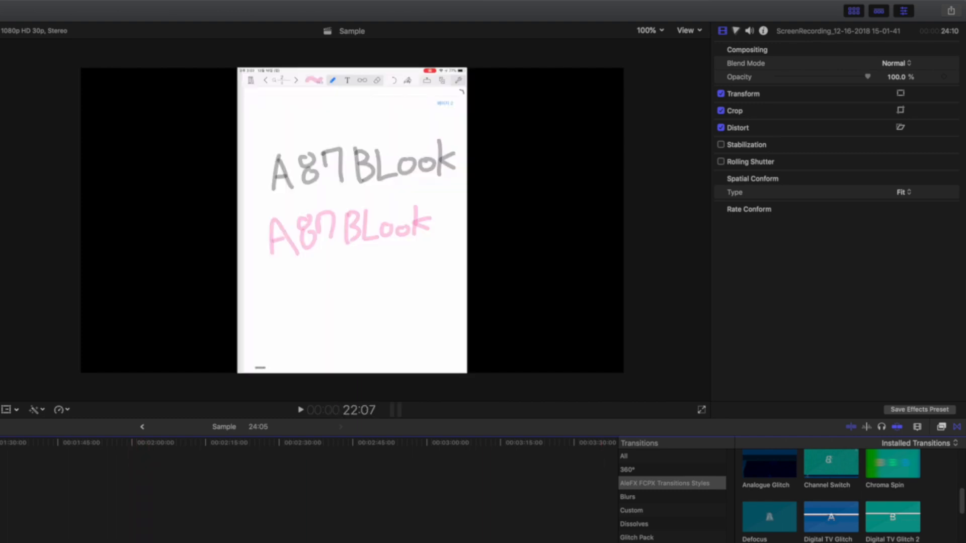
{"action": "left_click", "coordinate": [942, 427]}
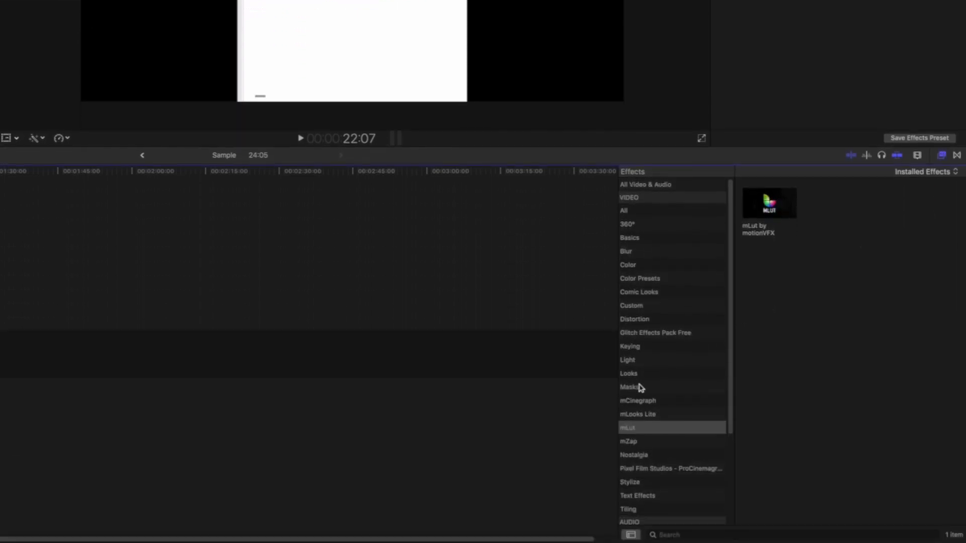
{"action": "left_click", "coordinate": [641, 351]}
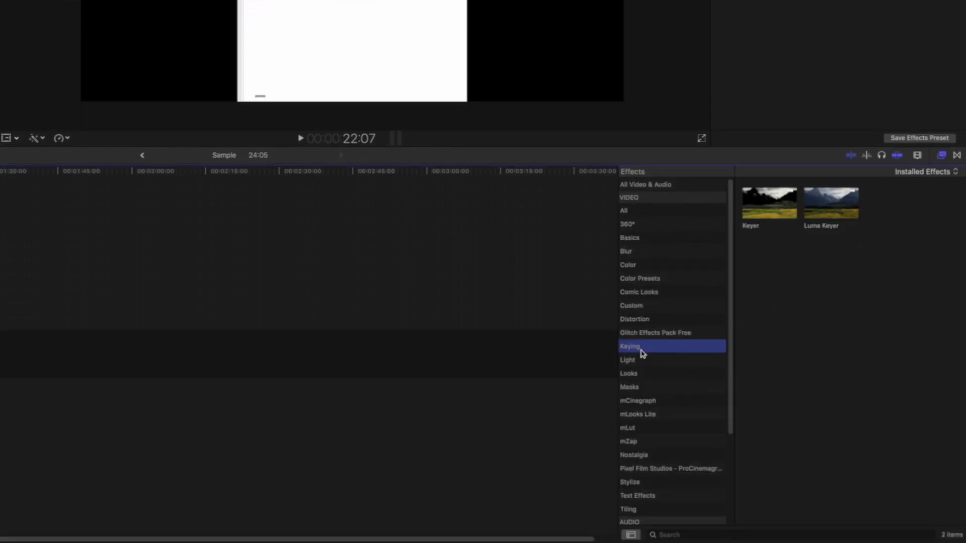
{"action": "left_click_drag", "start_coordinate": [770, 203], "coordinate": [112, 358]}
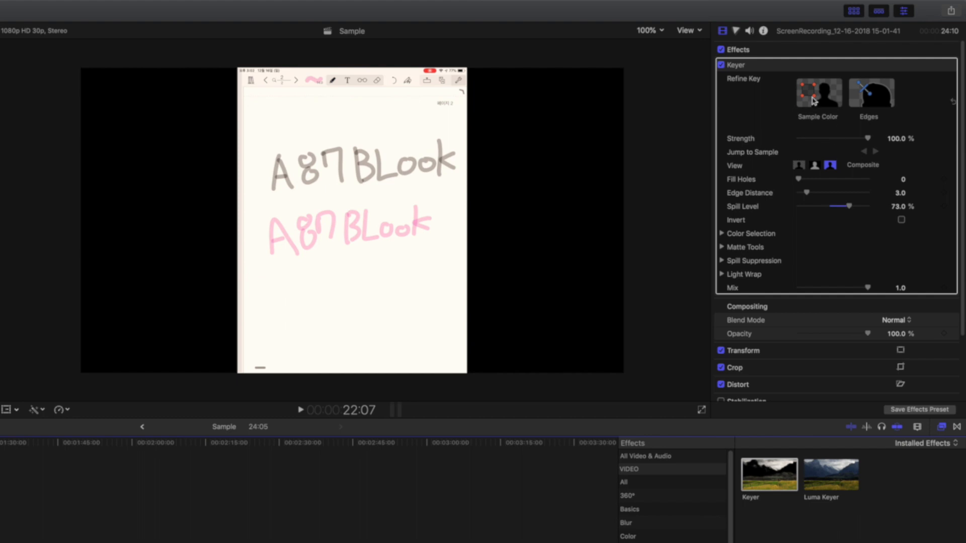
Step: Sample the page background below the pink handwriting as the Keyer's color, and nudge the sample area slightly upward
{"action": "left_click", "coordinate": [814, 101]}
{"action": "left_click_drag", "start_coordinate": [335, 303], "coordinate": [371, 323]}
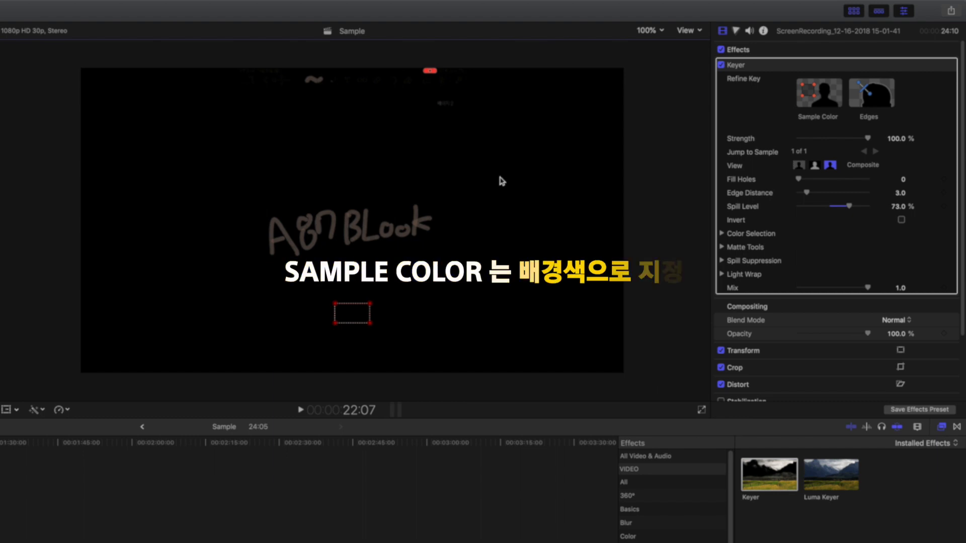
{"action": "left_click_drag", "start_coordinate": [349, 315], "coordinate": [348, 307]}
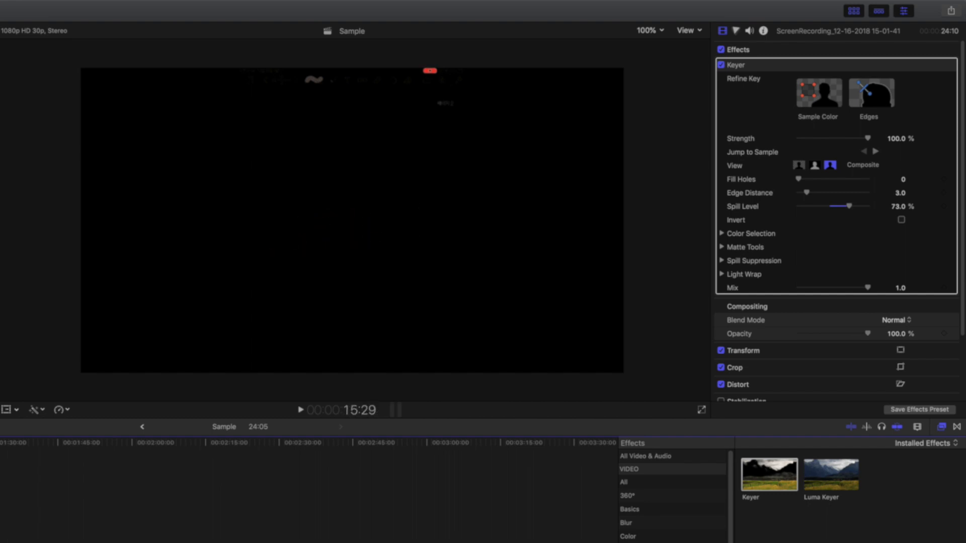
Step: Delete the unneeded footage from the handwriting recording, and trim its frame from above and below to just around the keyed handwriting
{"action": "key", "text": "space"}
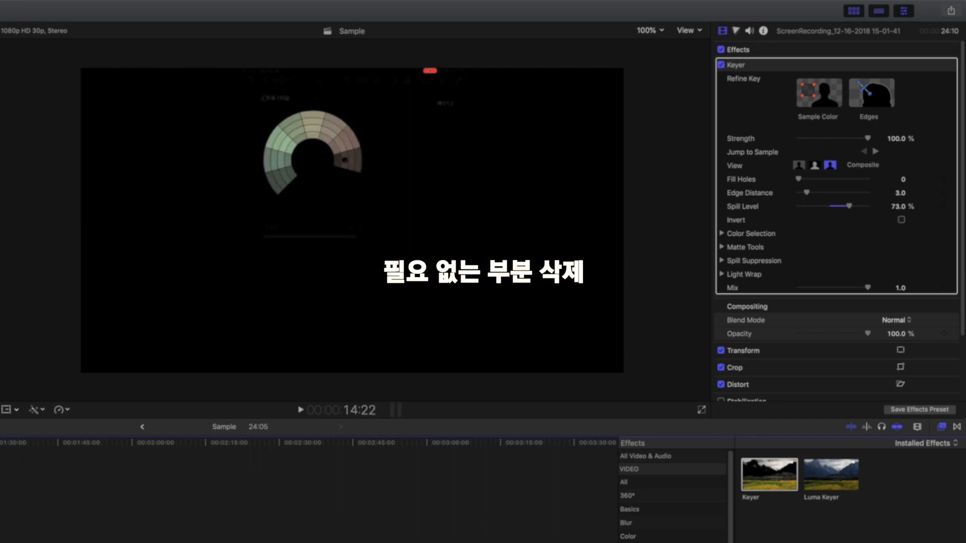
{"action": "key", "text": "Delete"}
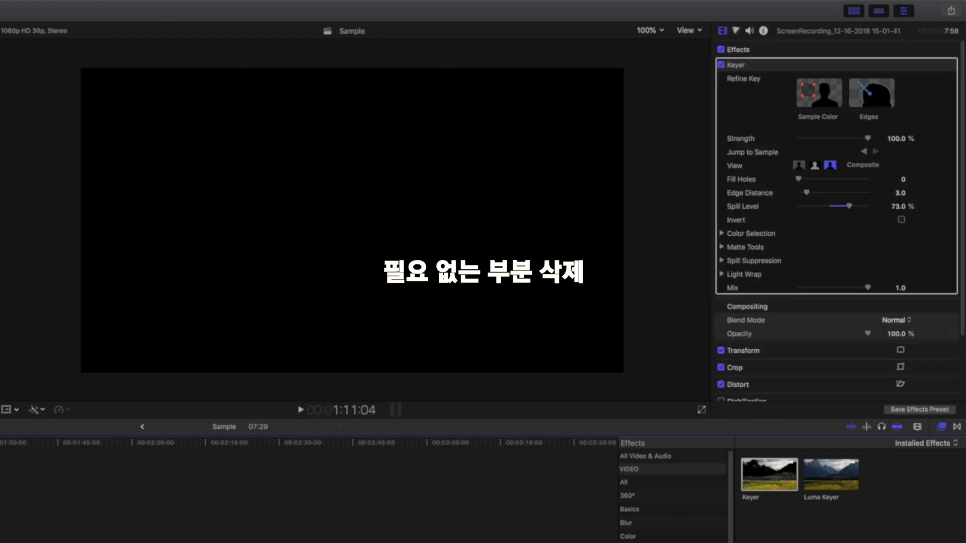
{"action": "left_click", "coordinate": [10, 409]}
{"action": "left_click", "coordinate": [38, 435]}
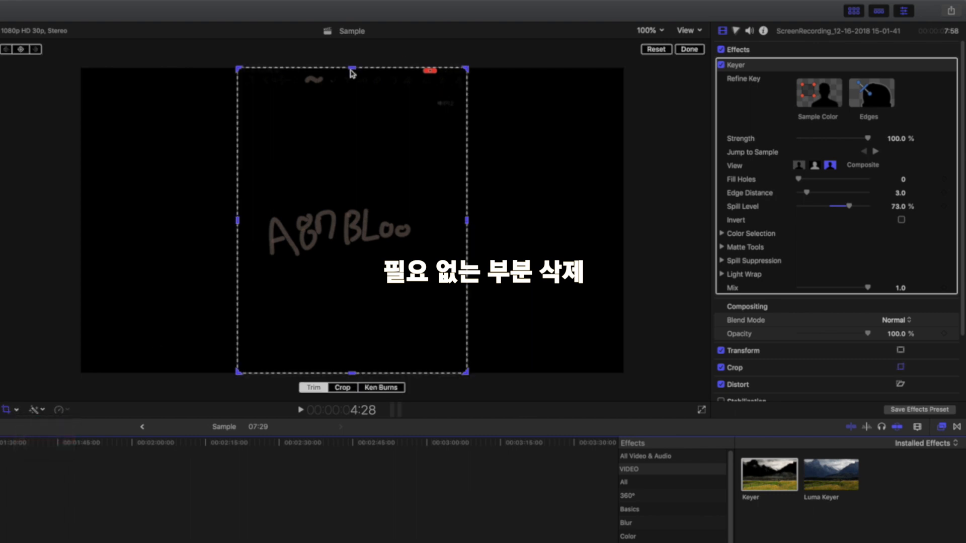
{"action": "left_click_drag", "start_coordinate": [352, 69], "coordinate": [351, 176]}
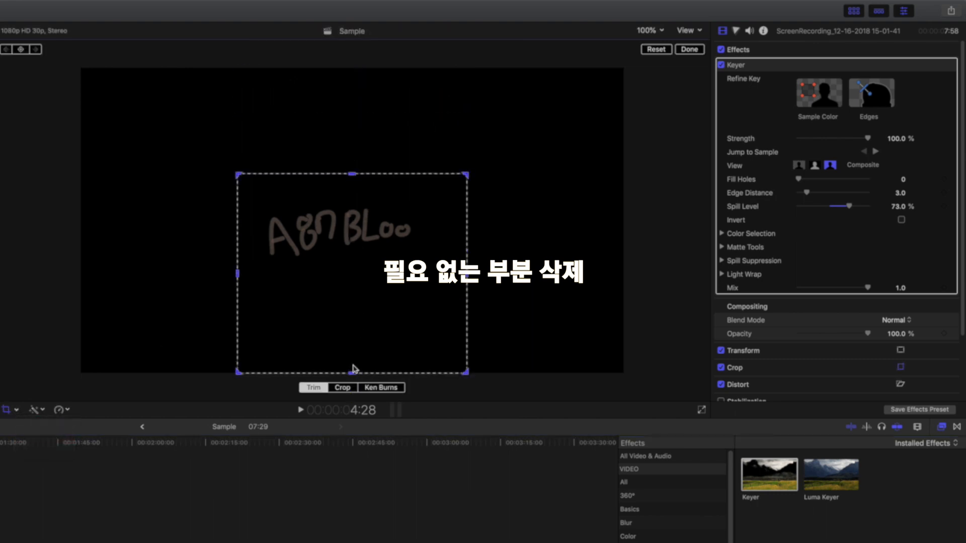
{"action": "left_click_drag", "start_coordinate": [352, 373], "coordinate": [355, 282]}
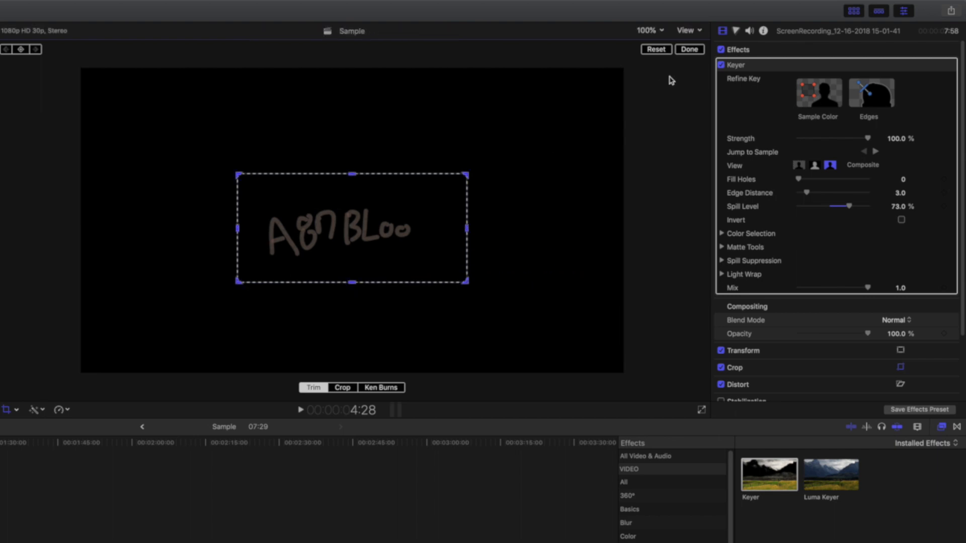
{"action": "left_click", "coordinate": [689, 49]}
Step: Tint the handwriting on the Color Board (Master 248°/56%, Shadows 106°/57%, Midtones 246°/80%, Highlights 250°/30%) and play the clip to check it
{"action": "key", "text": "super+6"}
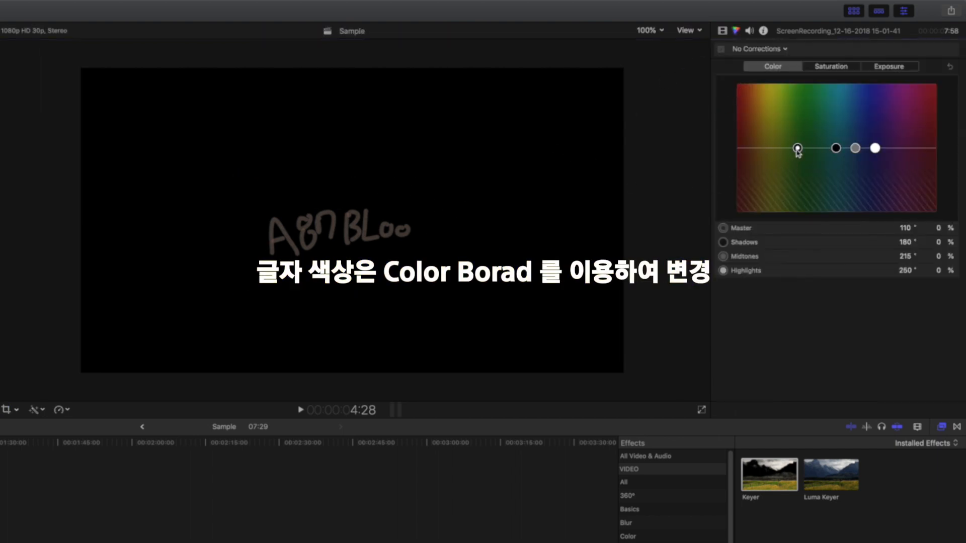
{"action": "left_click_drag", "start_coordinate": [797, 148], "coordinate": [739, 116]}
{"action": "left_click_drag", "start_coordinate": [836, 148], "coordinate": [795, 111]}
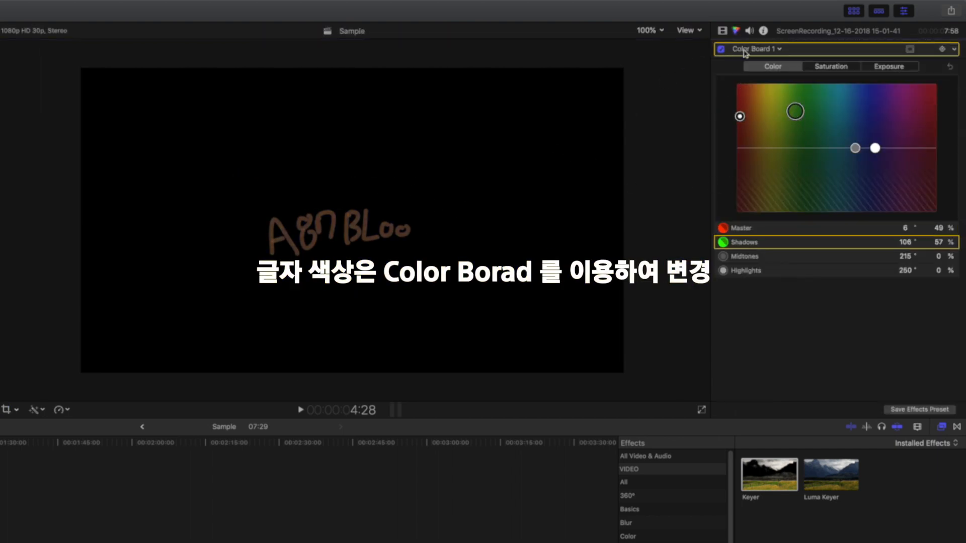
{"action": "left_click_drag", "start_coordinate": [855, 148], "coordinate": [868, 103]}
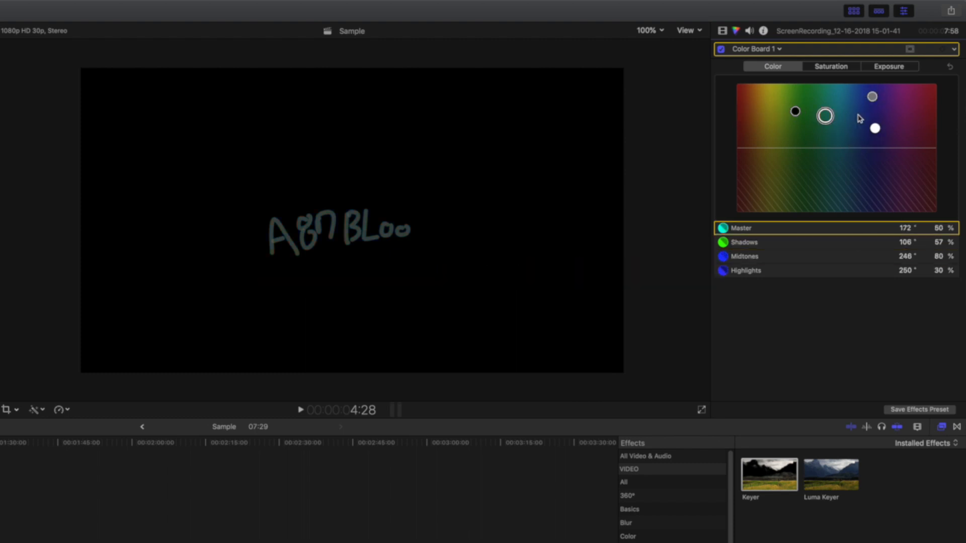
{"action": "left_click_drag", "start_coordinate": [825, 114], "coordinate": [876, 113]}
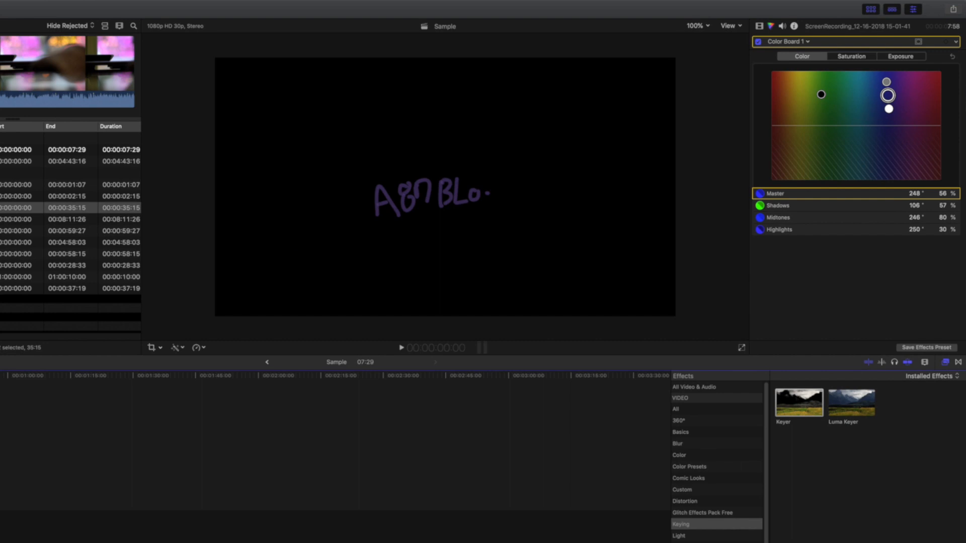
{"action": "key", "text": "space"}
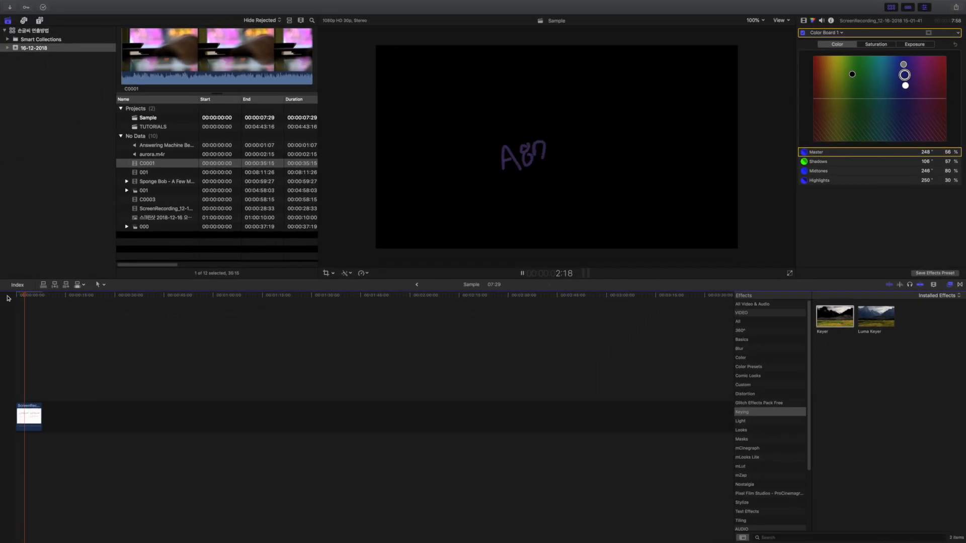
{"action": "key", "text": "space"}
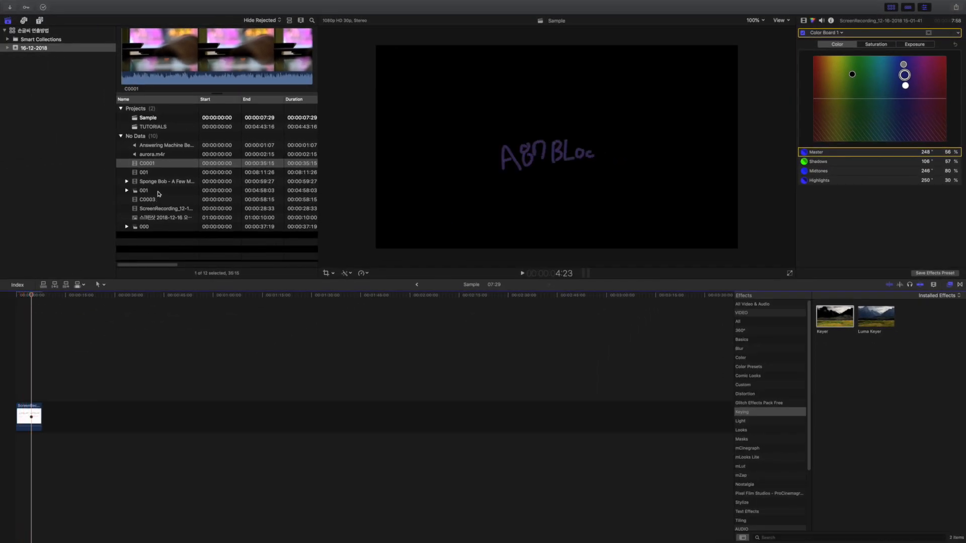
Step: Add clip C0001 to the Sample timeline and place the handwriting recording above it, aligned with the start
{"action": "left_click", "coordinate": [167, 209]}
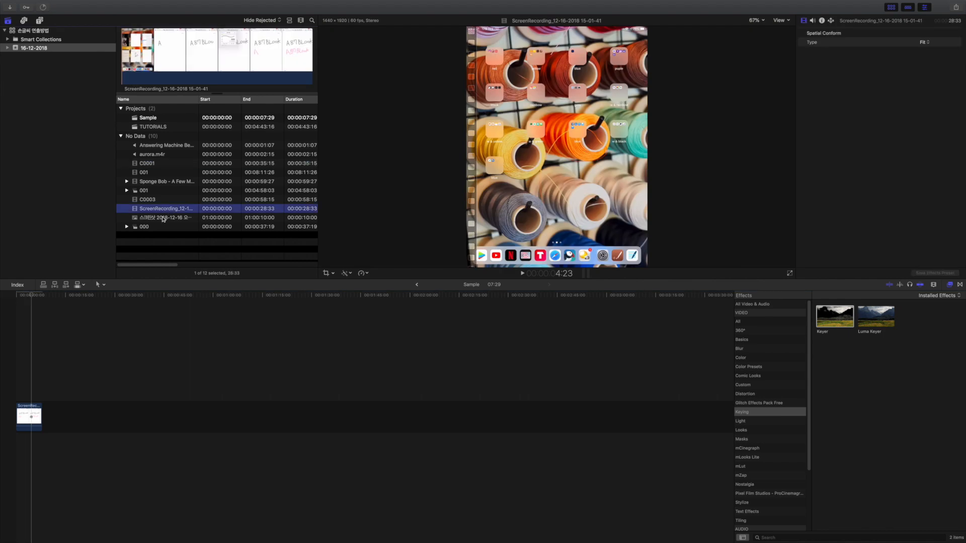
{"action": "left_click", "coordinate": [162, 219]}
{"action": "left_click_drag", "start_coordinate": [154, 164], "coordinate": [107, 416]}
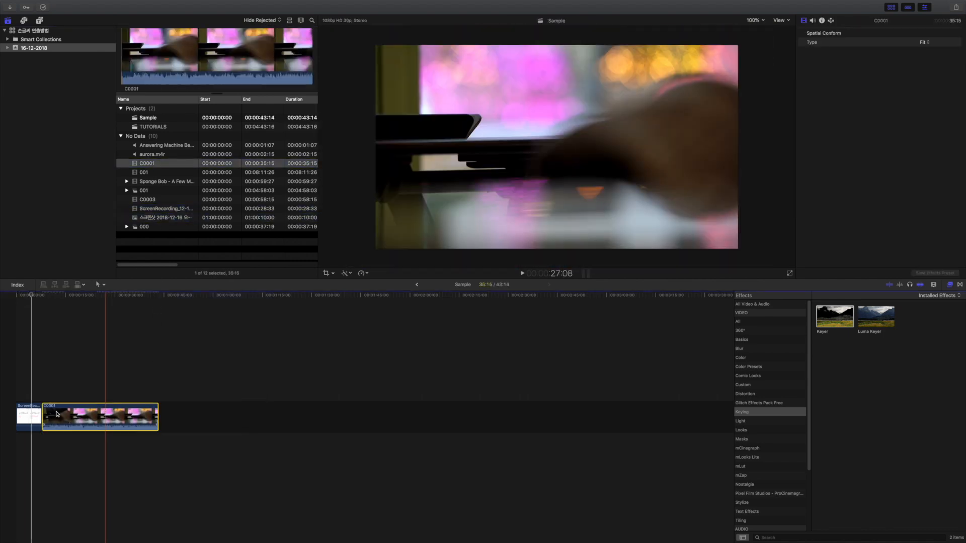
{"action": "key", "text": "super+6"}
{"action": "left_click", "coordinate": [30, 408]}
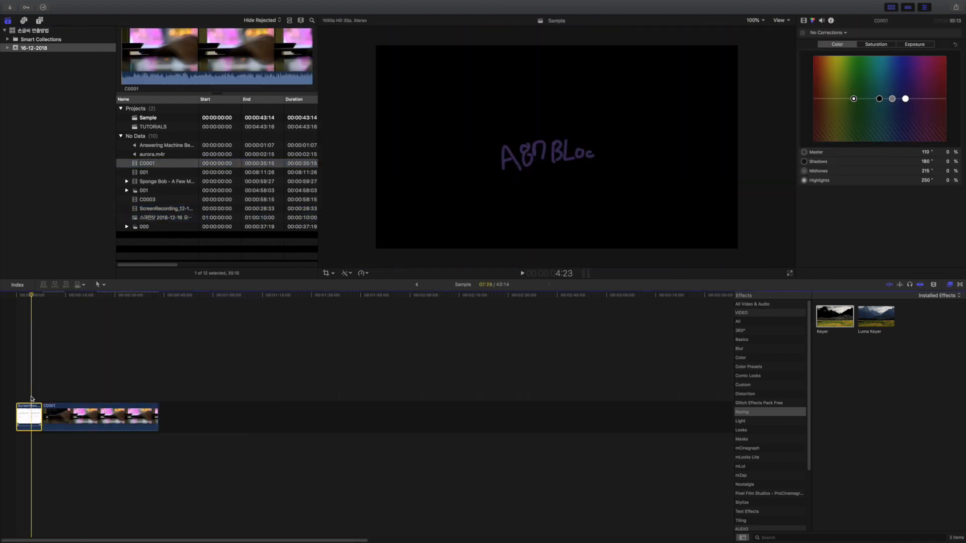
{"action": "left_click_drag", "start_coordinate": [31, 400], "coordinate": [31, 368]}
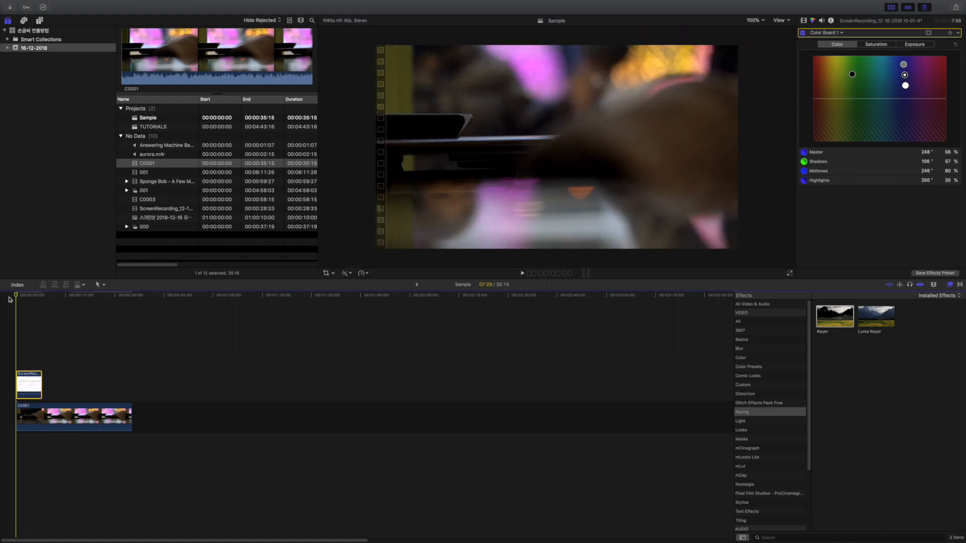
Step: Play the composite until the whole word is written, and enlarge the handwriting recording to about 199% scale
{"action": "key", "text": "space"}
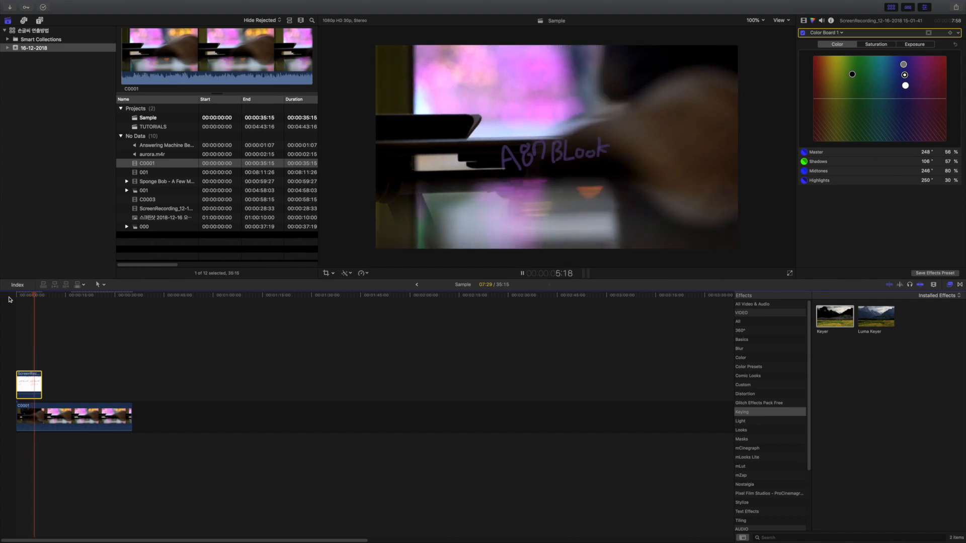
{"action": "key", "text": "space"}
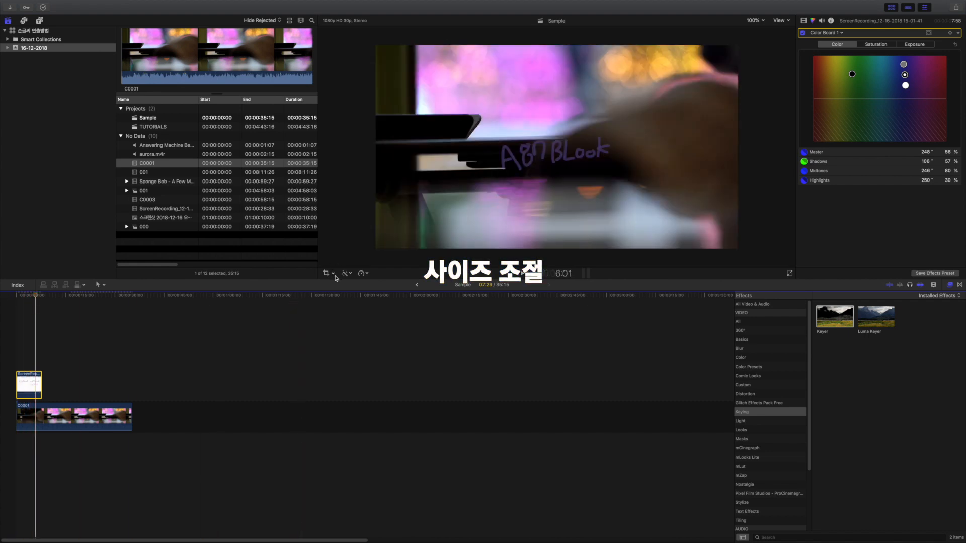
{"action": "left_click", "coordinate": [332, 274]}
{"action": "left_click", "coordinate": [338, 285]}
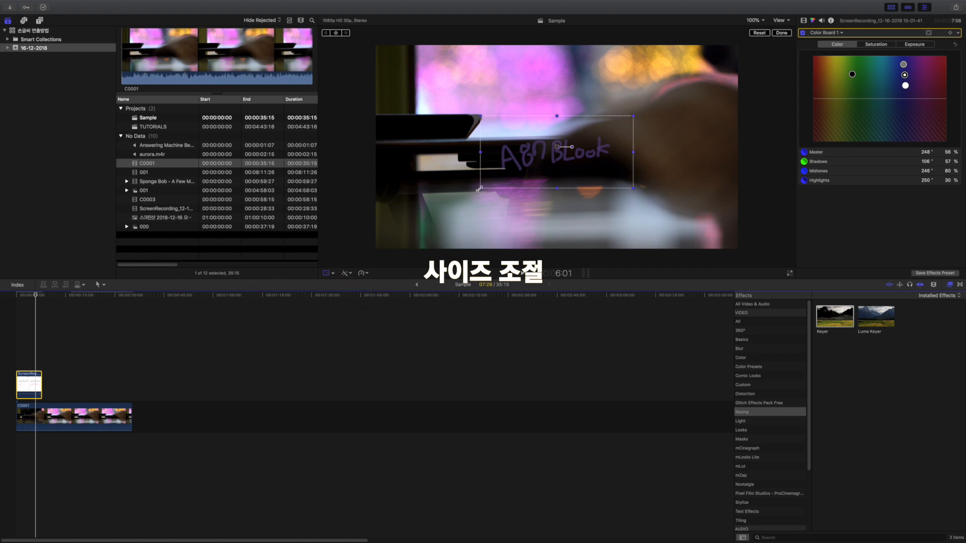
{"action": "left_click_drag", "start_coordinate": [480, 190], "coordinate": [404, 229]}
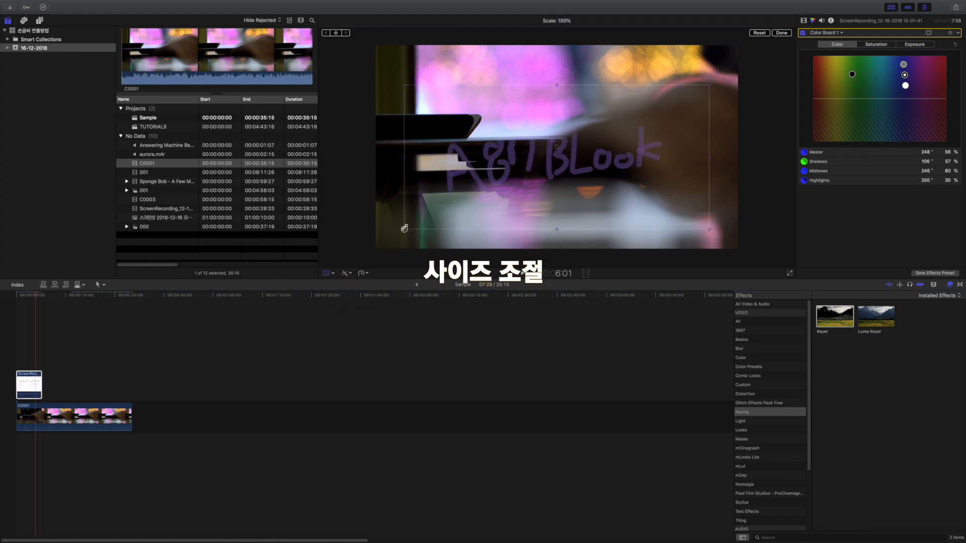
{"action": "left_click", "coordinate": [782, 33]}
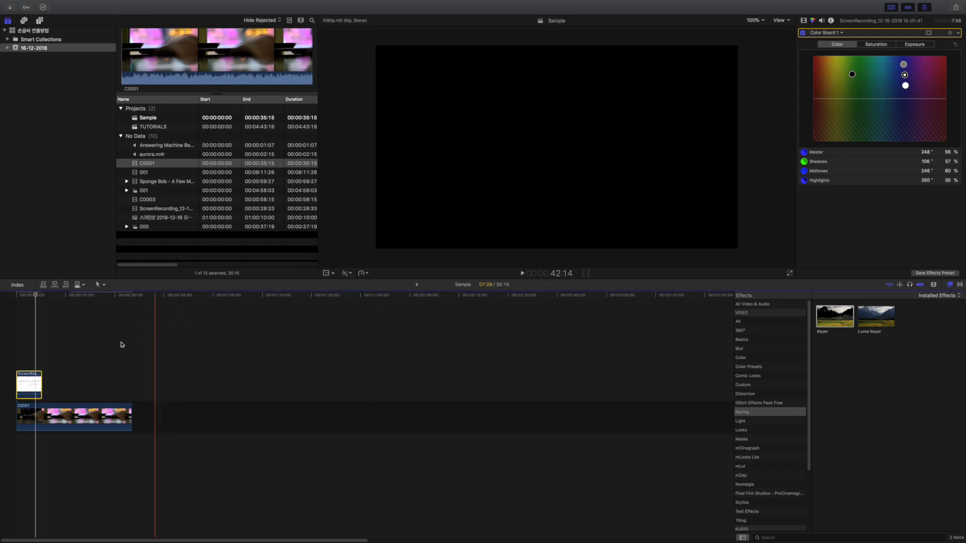
Step: Play the Sample project from its start to check the enlarged handwriting over the video
{"action": "left_click_drag", "start_coordinate": [38, 296], "coordinate": [1, 298]}
{"action": "key", "text": "space"}
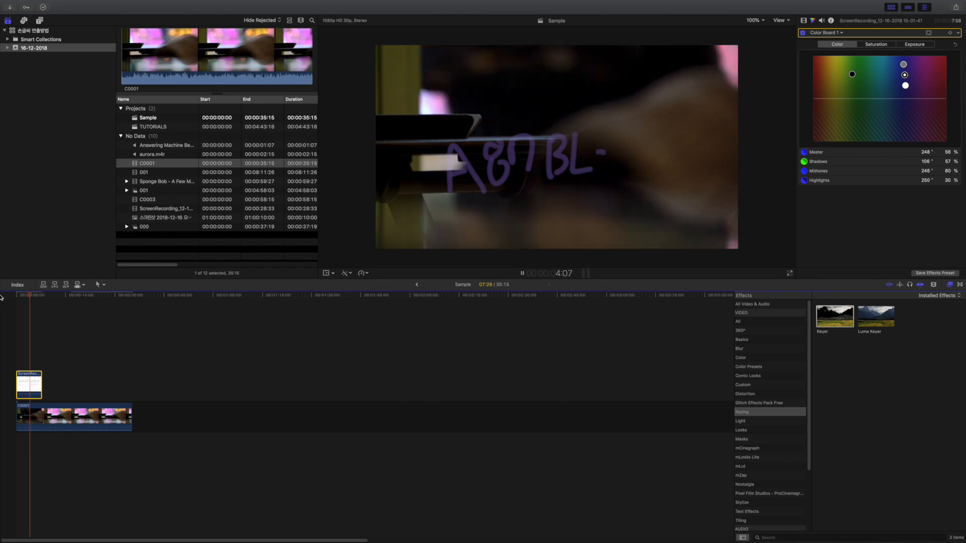
{"action": "key", "text": "space"}
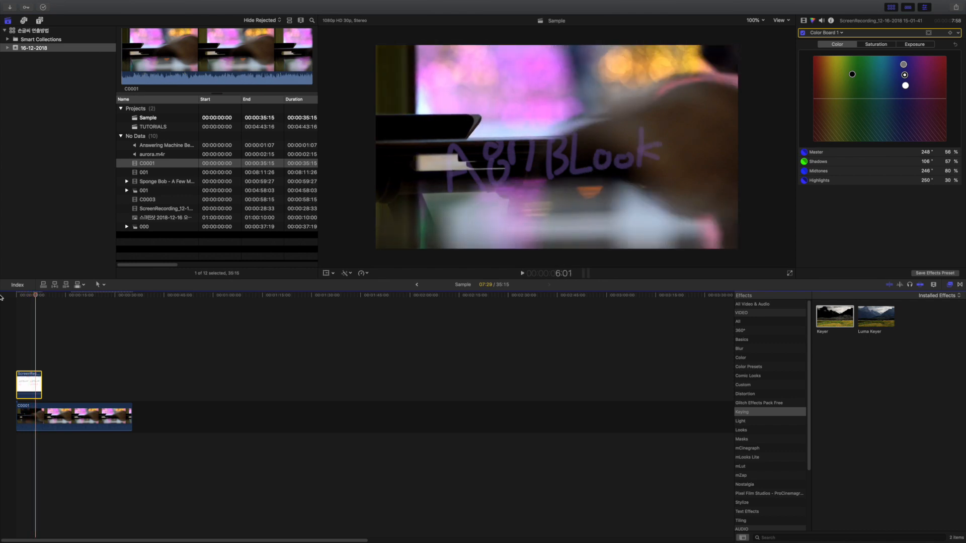